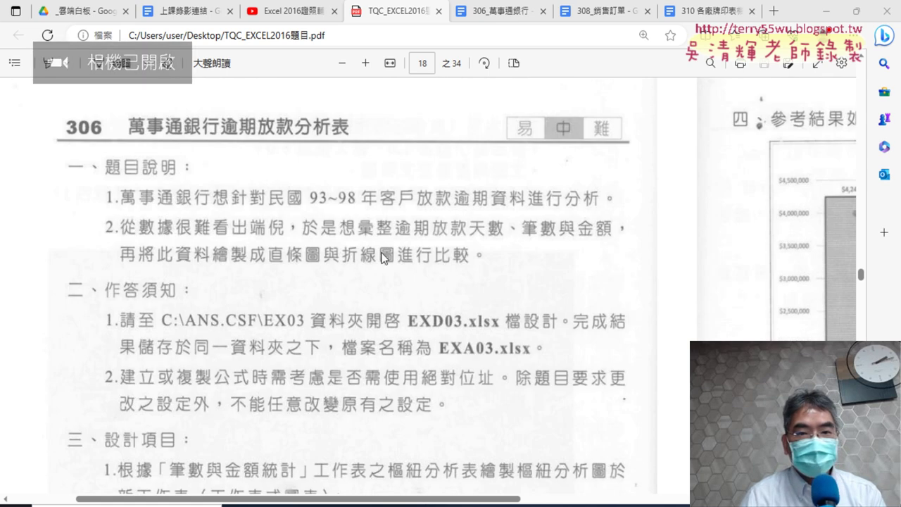
- Scroll through the 306 instructions to the 逾期放款統計圖 reference chart on page 18
scroll(345, 211, "down", 3)
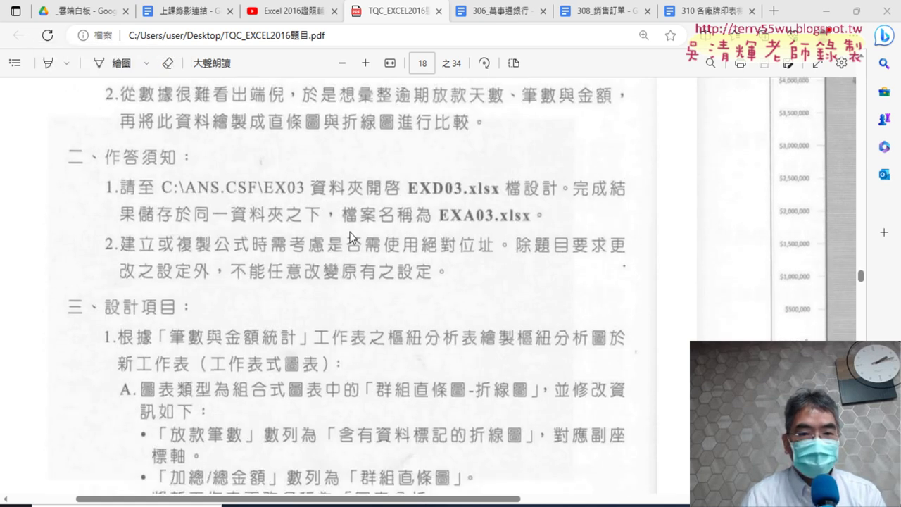
scroll(348, 225, "down", 2)
scroll(352, 238, "down", 2)
scroll(352, 237, "up", 1)
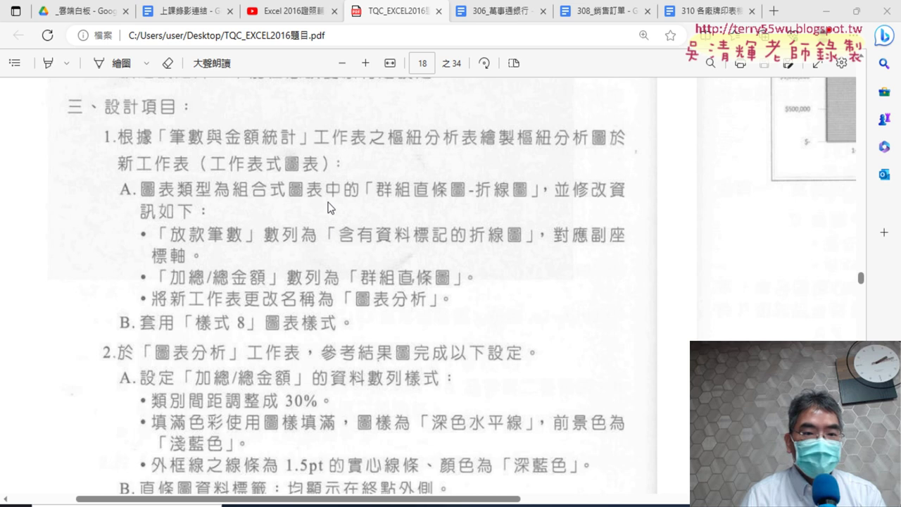
scroll(324, 201, "down", 2)
scroll(324, 202, "down", 1)
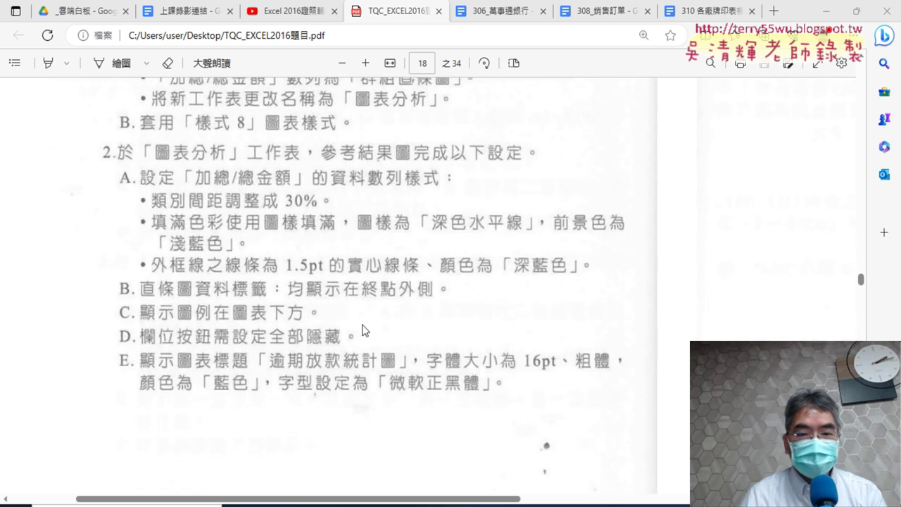
left_click_drag(412, 496, 656, 394)
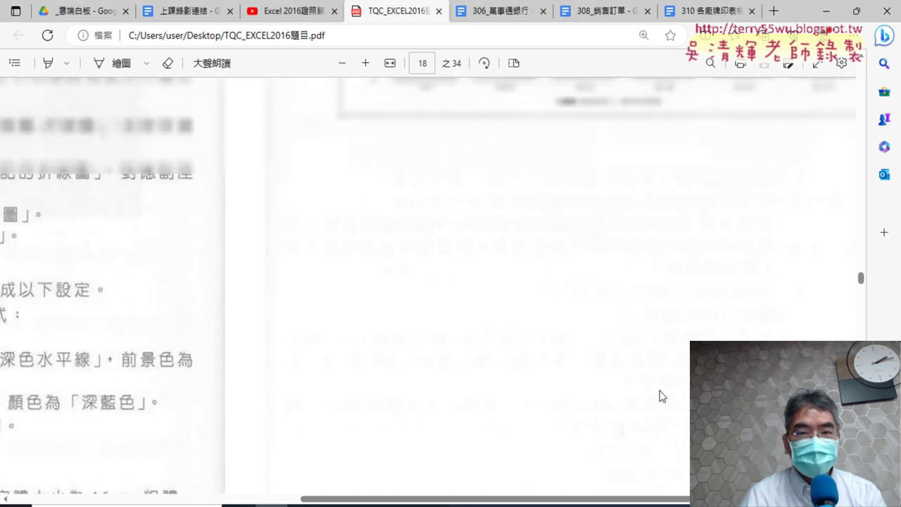
scroll(655, 388, "up", 2)
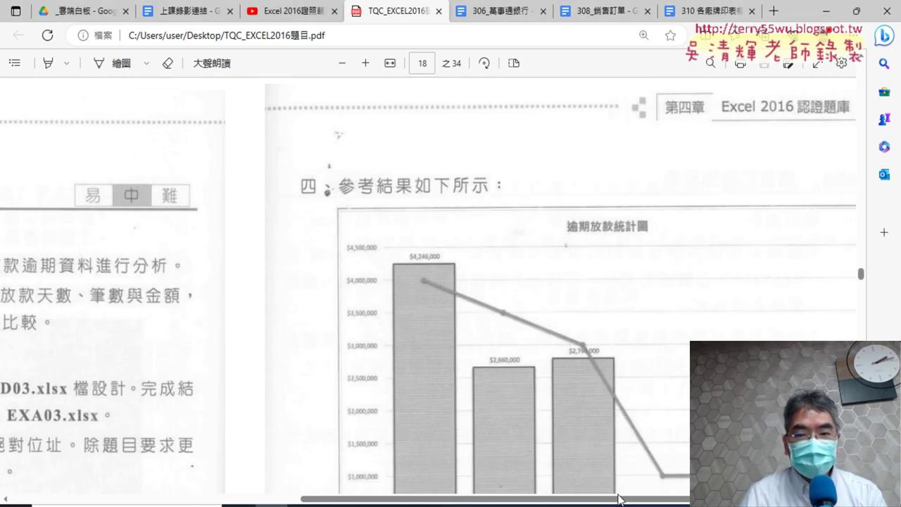
left_click_drag(636, 502, 711, 502)
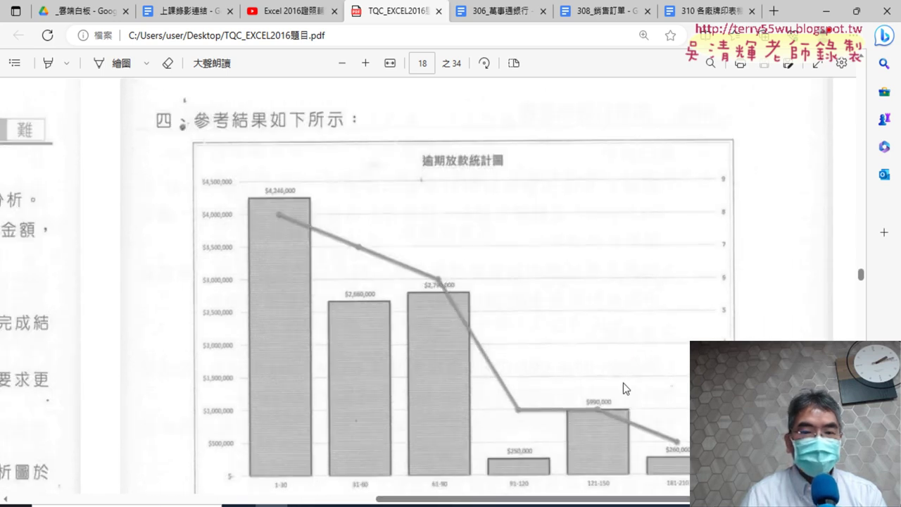
scroll(624, 387, "down", 1)
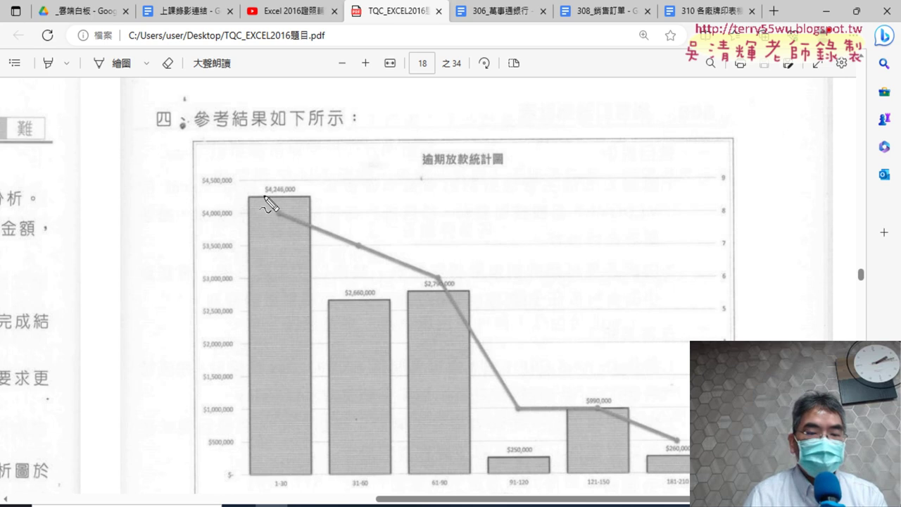
- Mark the reference chart's 1-30 bar, $4,246,000 label and both value axes
left_click_drag(248, 185, 245, 232)
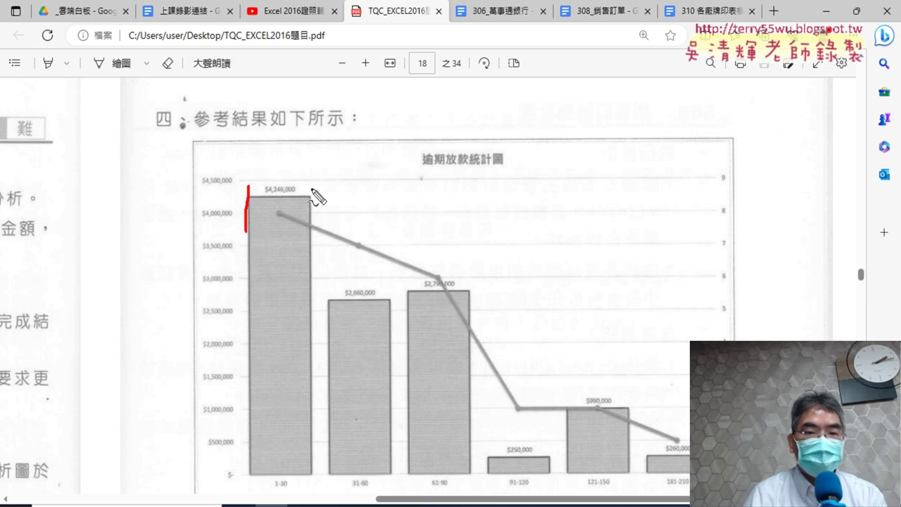
left_click_drag(312, 186, 307, 230)
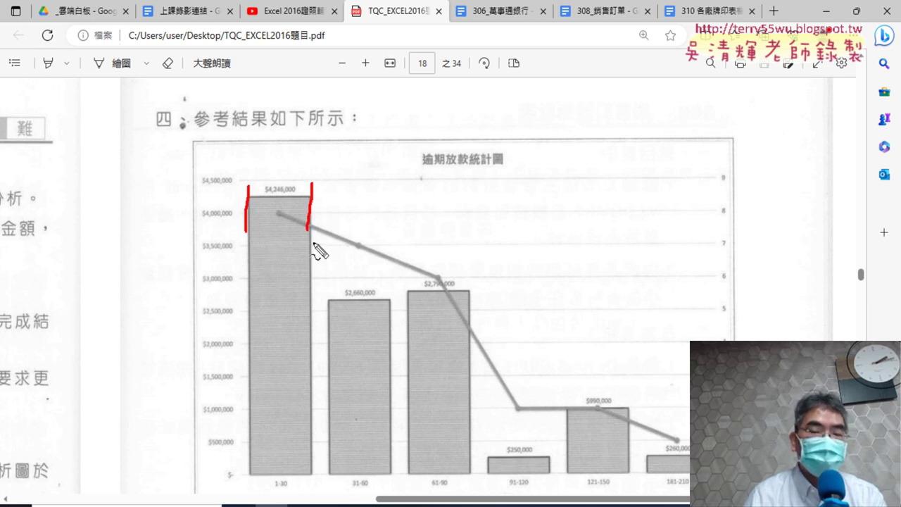
mouse_move(293, 197)
left_mouse_down()
mouse_move(265, 200)
mouse_move(301, 197)
left_mouse_up()
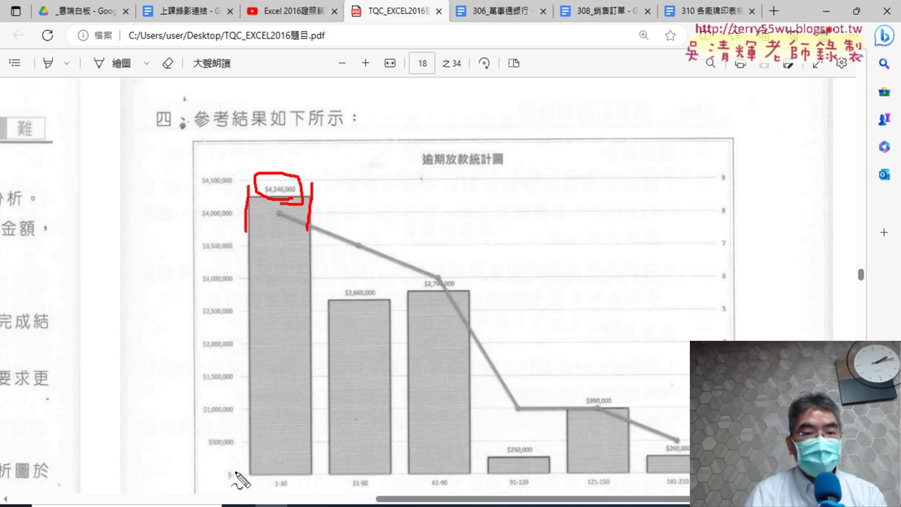
mouse_move(238, 476)
left_mouse_down()
mouse_move(193, 271)
mouse_move(241, 176)
mouse_move(261, 446)
mouse_move(204, 461)
left_mouse_up()
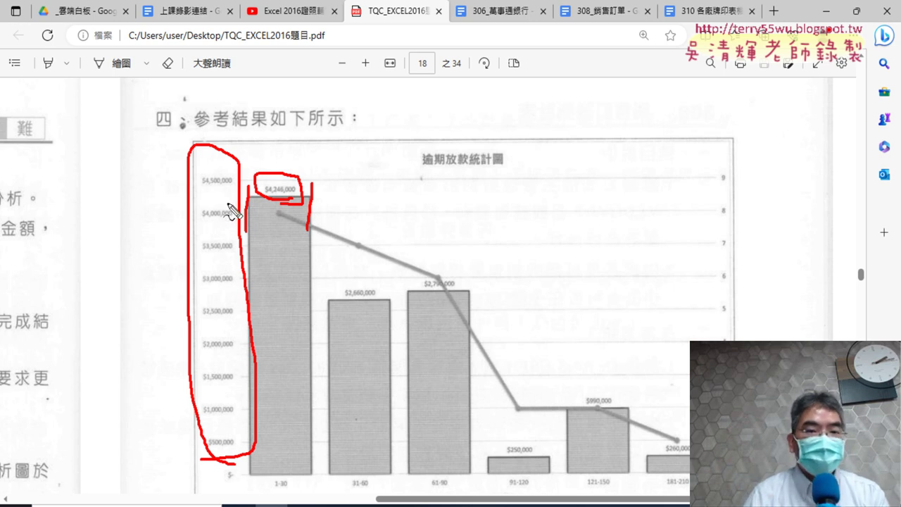
mouse_move(704, 339)
left_mouse_down()
mouse_move(694, 151)
mouse_move(773, 340)
left_mouse_up()
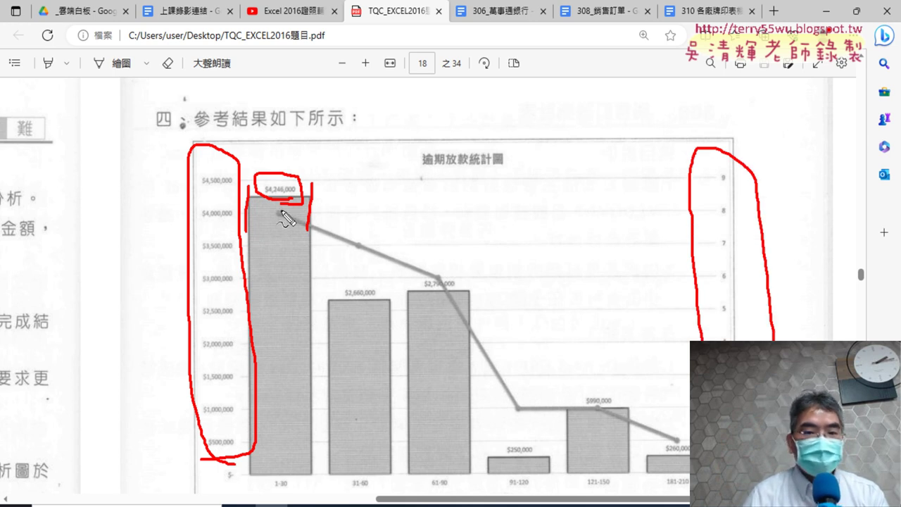
- Circle the line points and chart title, clear the markup, and scroll back to the 306 title
left_click_drag(274, 220, 290, 211)
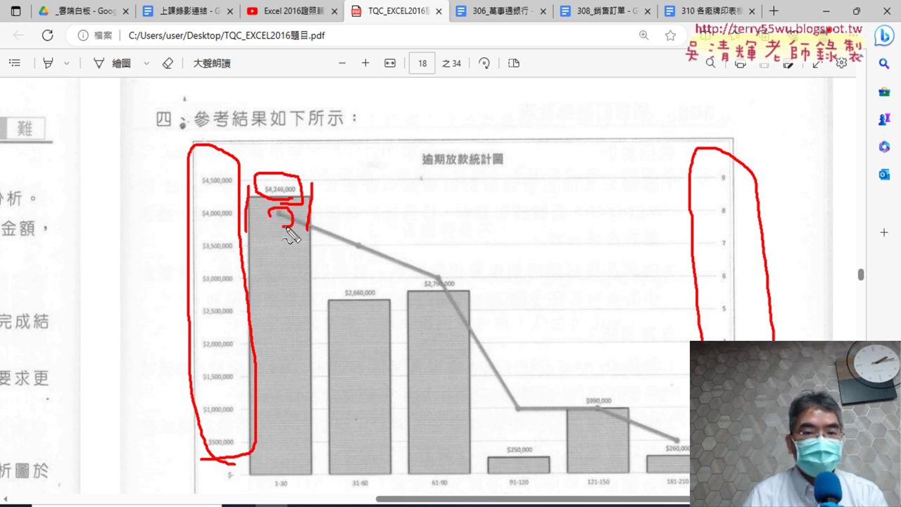
left_click_drag(342, 247, 361, 249)
left_click_drag(425, 276, 458, 270)
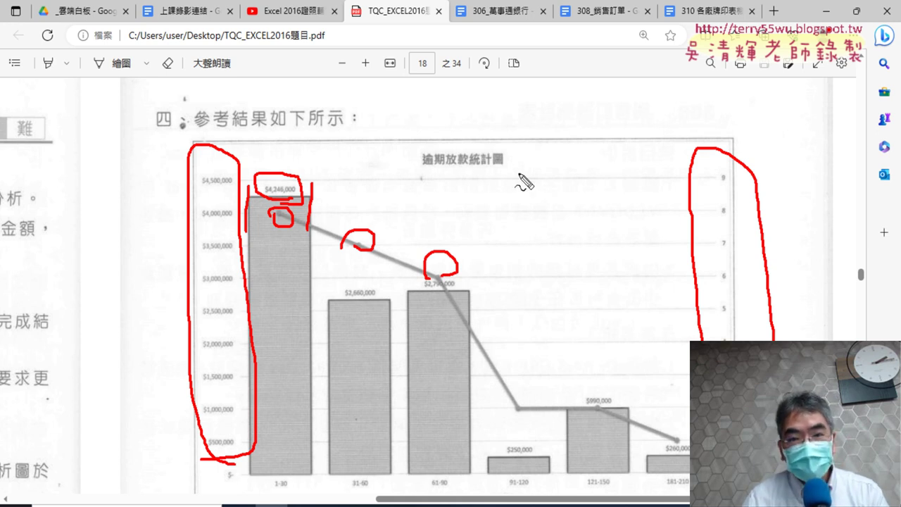
mouse_move(523, 176)
left_mouse_down()
mouse_move(413, 156)
mouse_move(481, 174)
left_mouse_up()
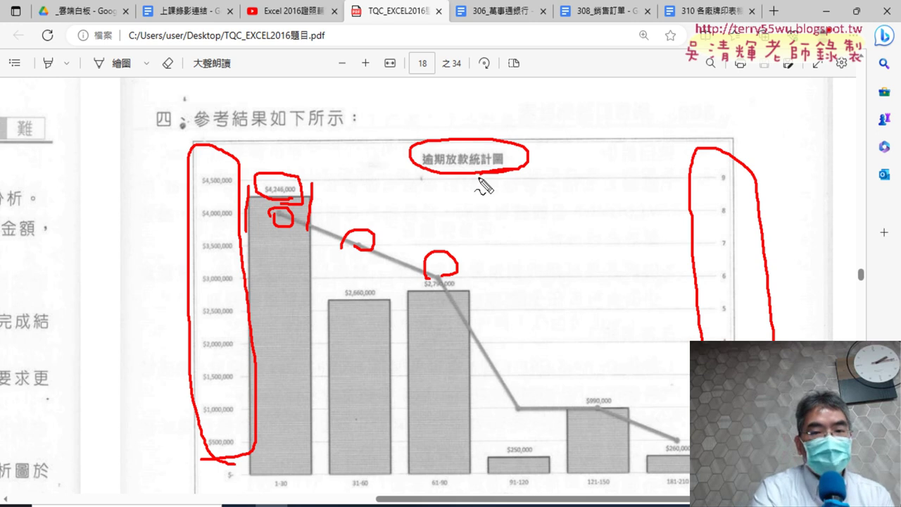
key("Escape")
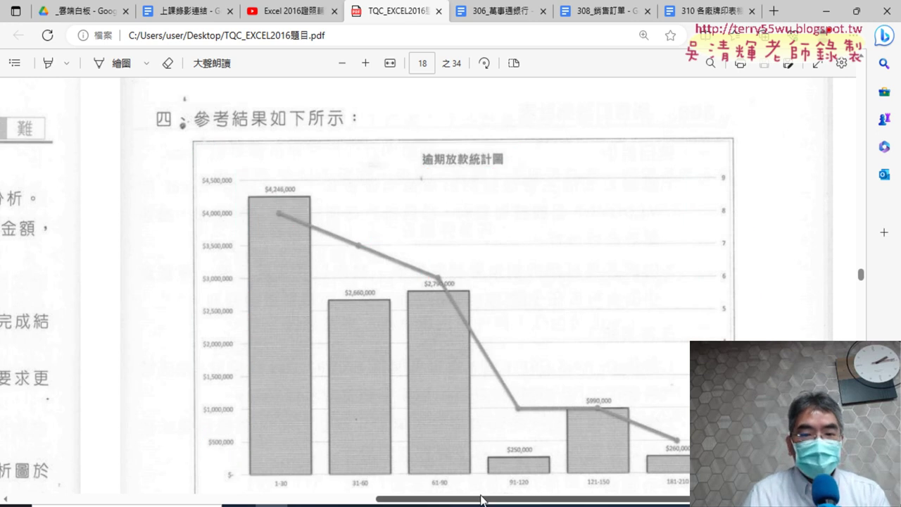
left_click_drag(482, 502, 155, 502)
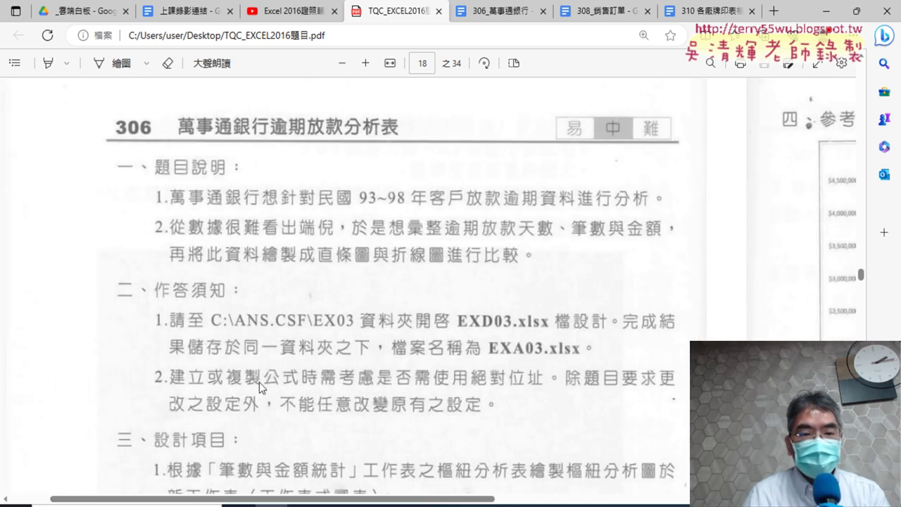
- Scroll down to 三、設計項目, items 1 and 2.A, covering the combo pivot chart on sheet 圖表分析
scroll(267, 373, "down", 3)
scroll(277, 362, "down", 2)
scroll(274, 360, "down", 1)
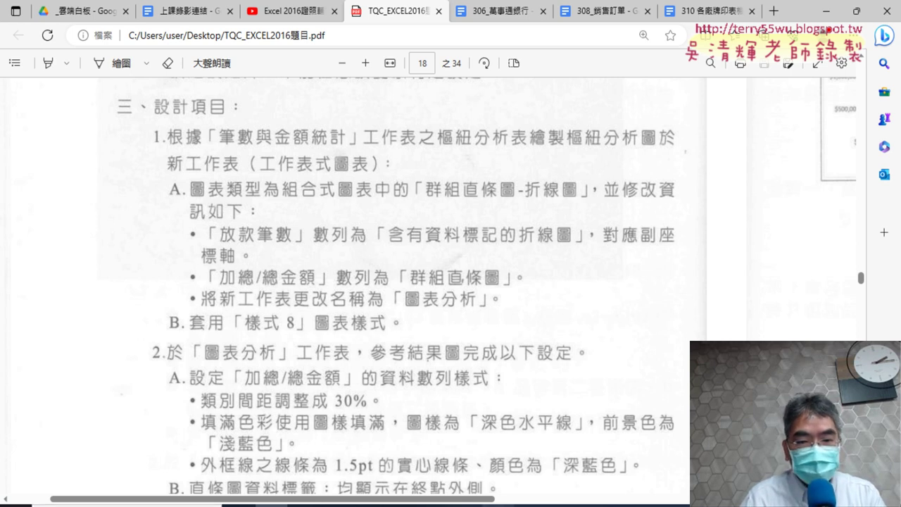
- In EXD03, look over the 逾期放款 and 客戶 sheets, then return to the 筆數與金額統計 pivot table
left_click(499, 457)
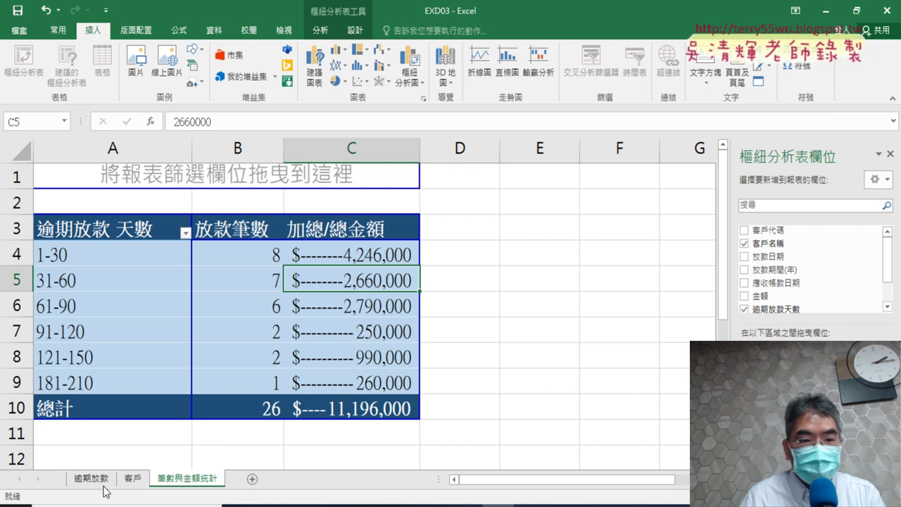
left_click(103, 483)
left_click(133, 479)
left_click(189, 479)
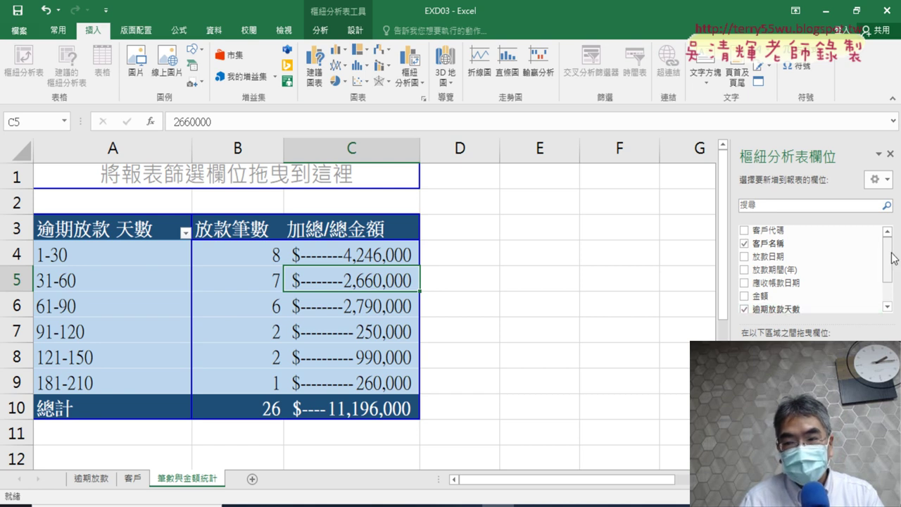
scroll(893, 258, "down", 1)
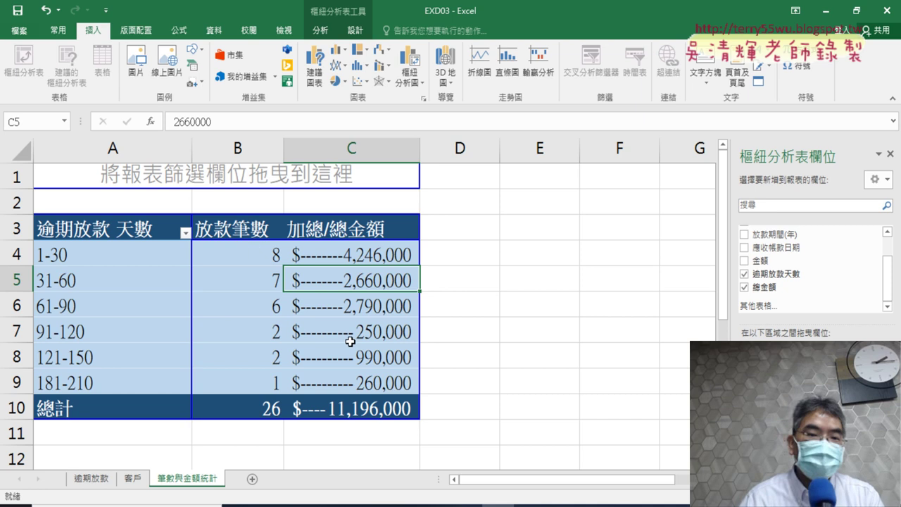
mouse_move(350, 332)
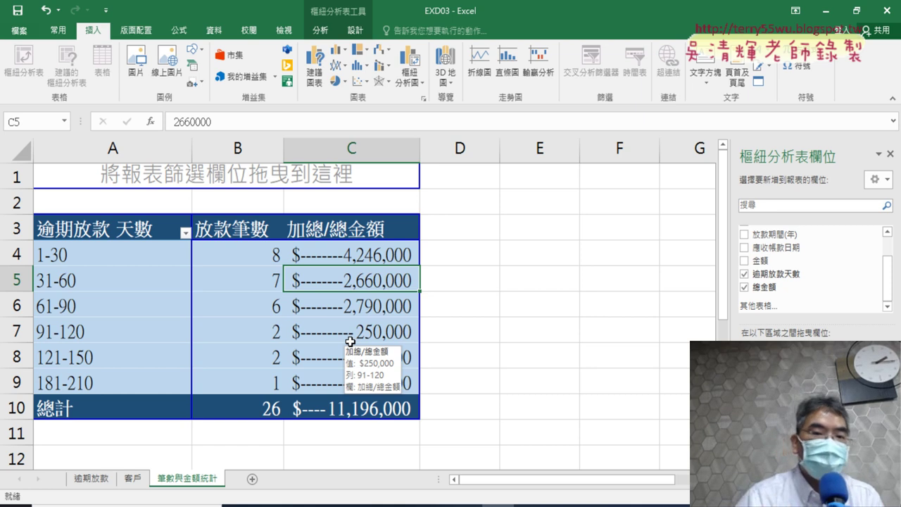
left_click(246, 307)
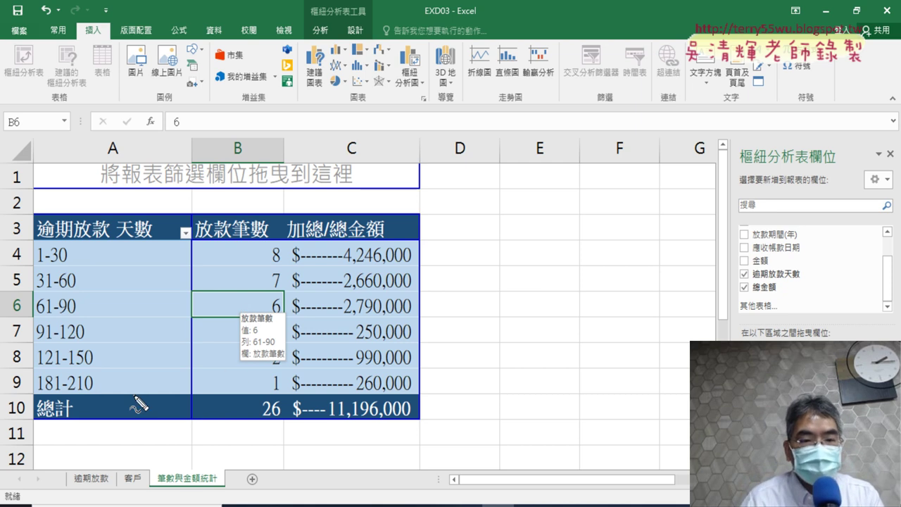
mouse_move(88, 424)
left_mouse_down()
mouse_move(140, 211)
mouse_move(64, 424)
left_mouse_up()
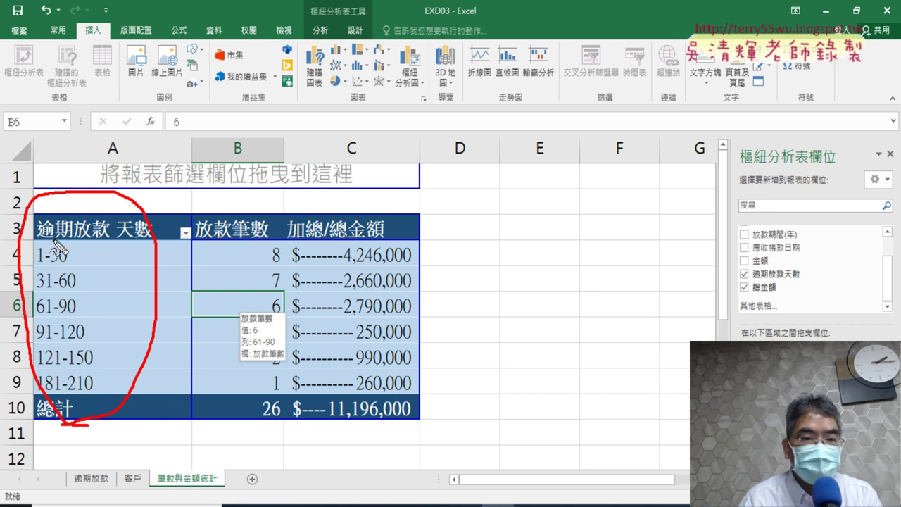
left_click_drag(53, 235, 109, 245)
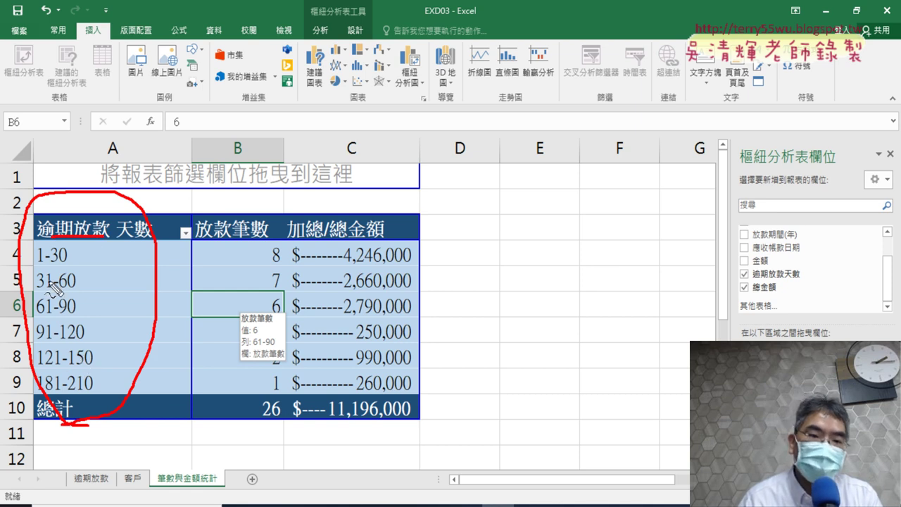
left_click_drag(38, 268, 71, 267)
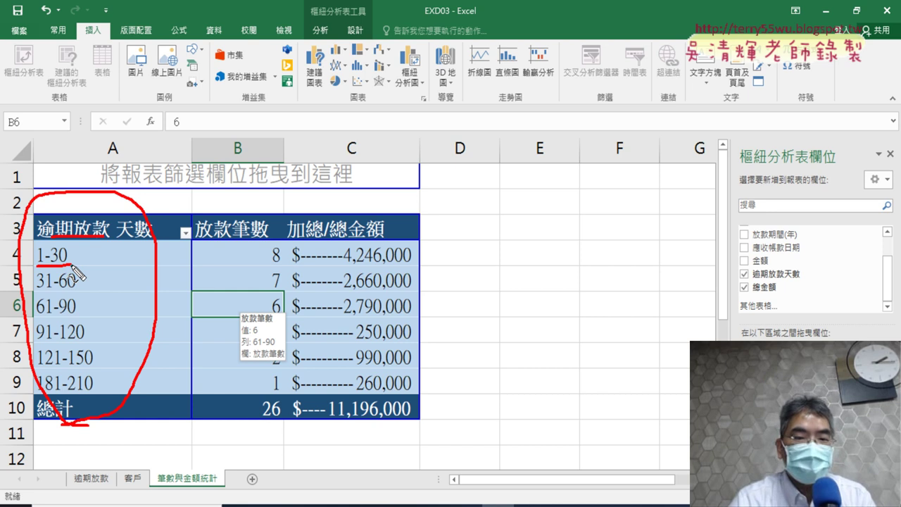
key("Escape")
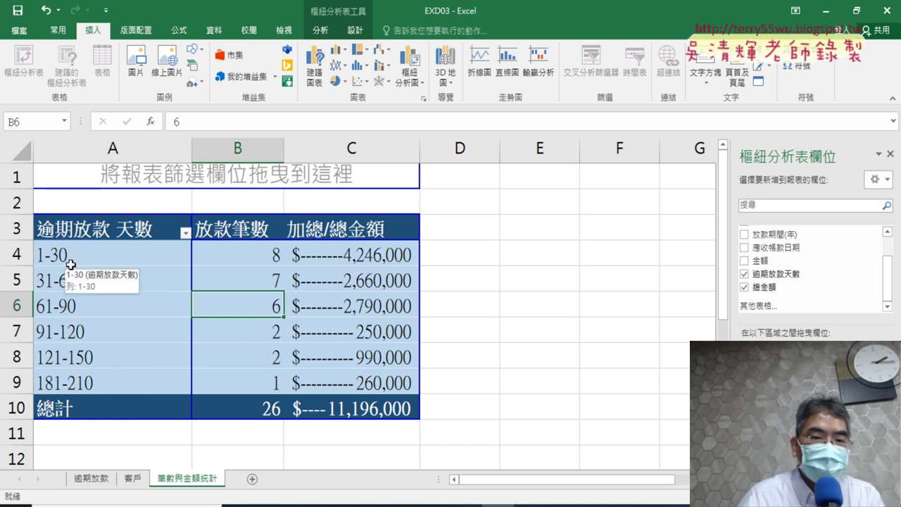
left_click(259, 257)
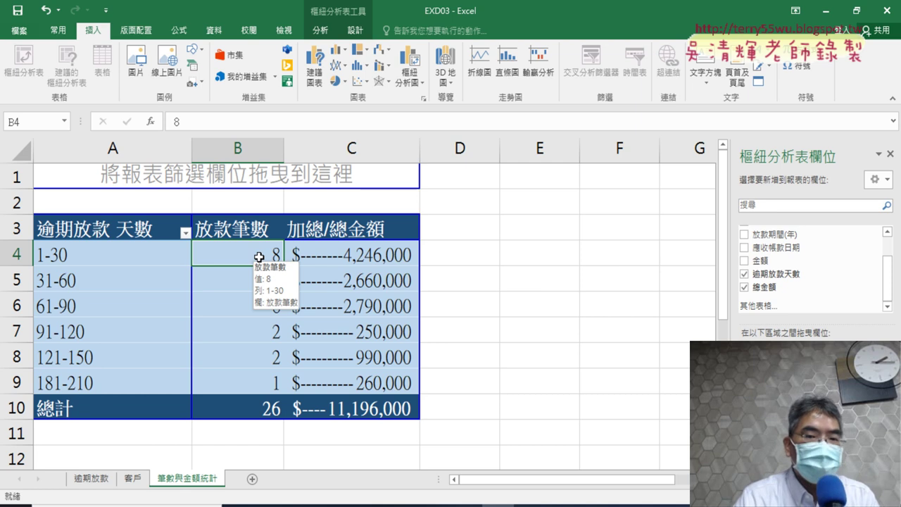
left_click(398, 259)
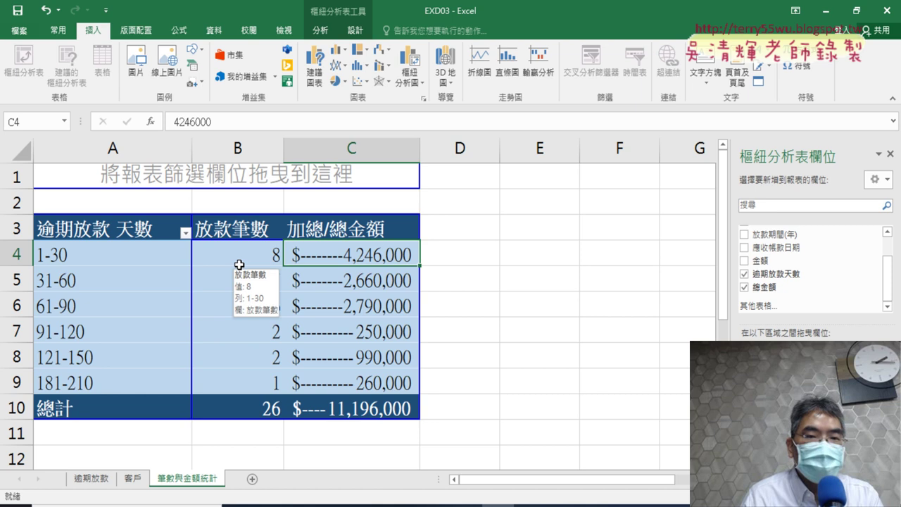
left_click(243, 308)
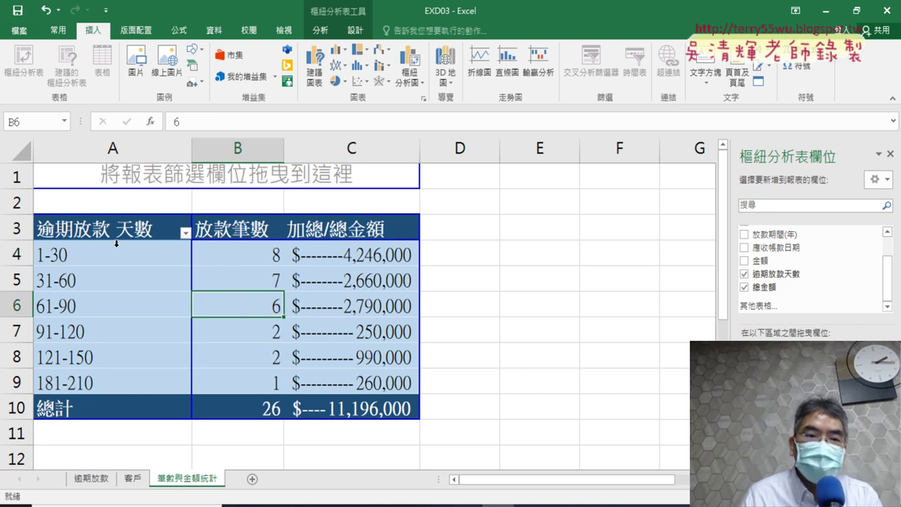
left_click(143, 148)
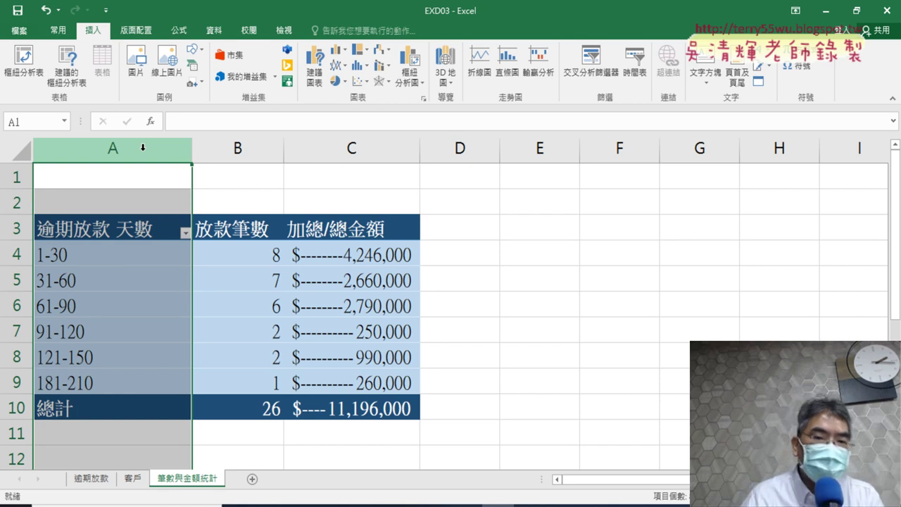
- Select columns B:C and the pivot's count and amount cells, then switch to the exam PDF
left_click_drag(257, 148, 326, 155)
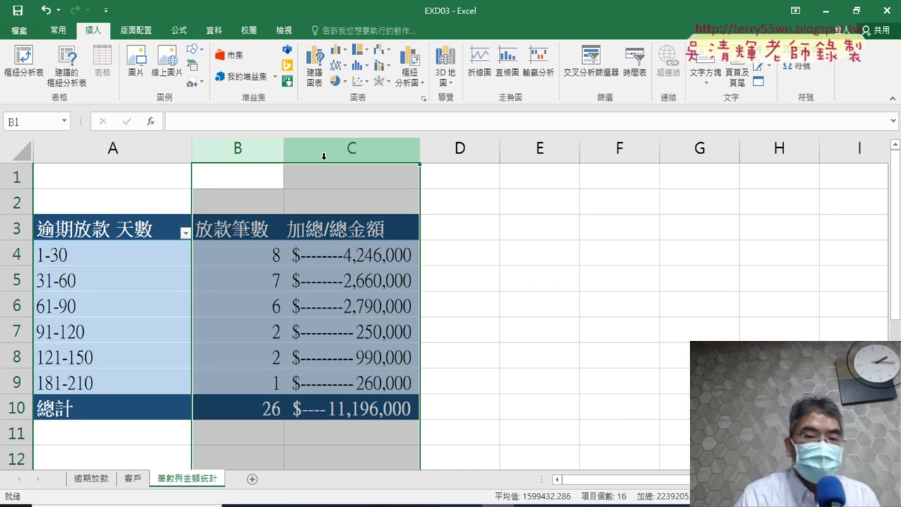
left_click(320, 270)
left_click(250, 254)
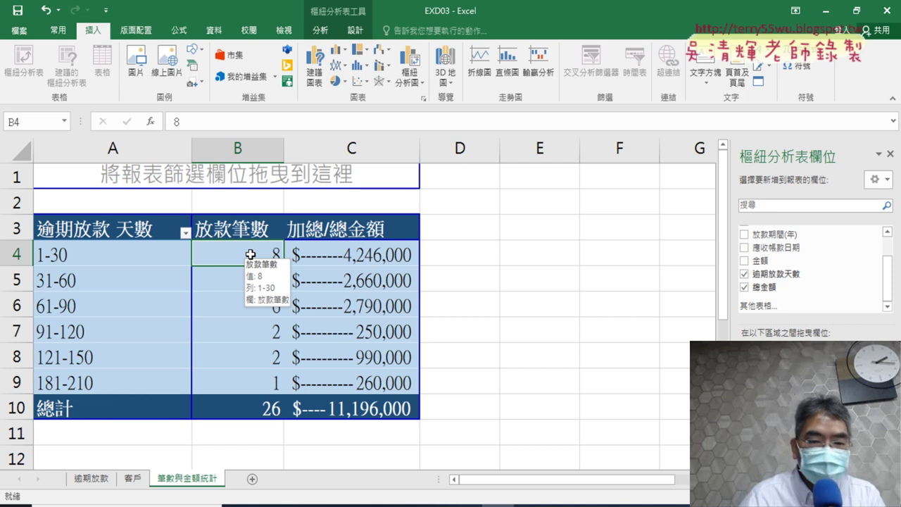
left_click(281, 504)
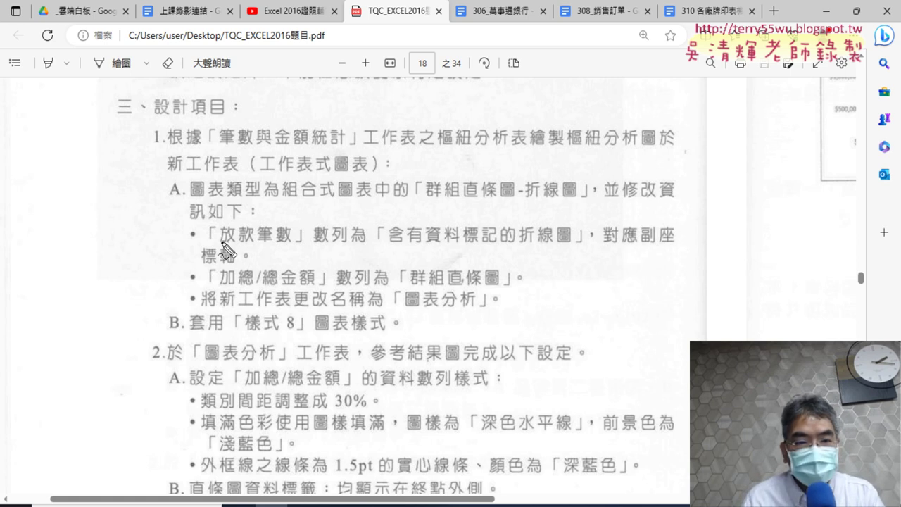
- Underline the requirements: 放款筆數 marker line on secondary axis, 加總/總金額 columns, sheet 圖表分析, 樣式 8; then clear them
left_click_drag(220, 242, 296, 245)
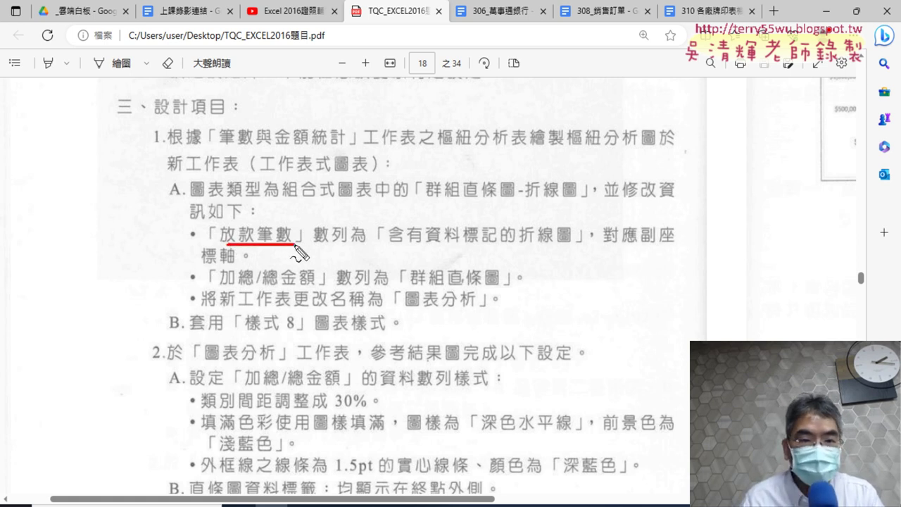
left_click_drag(389, 245, 584, 243)
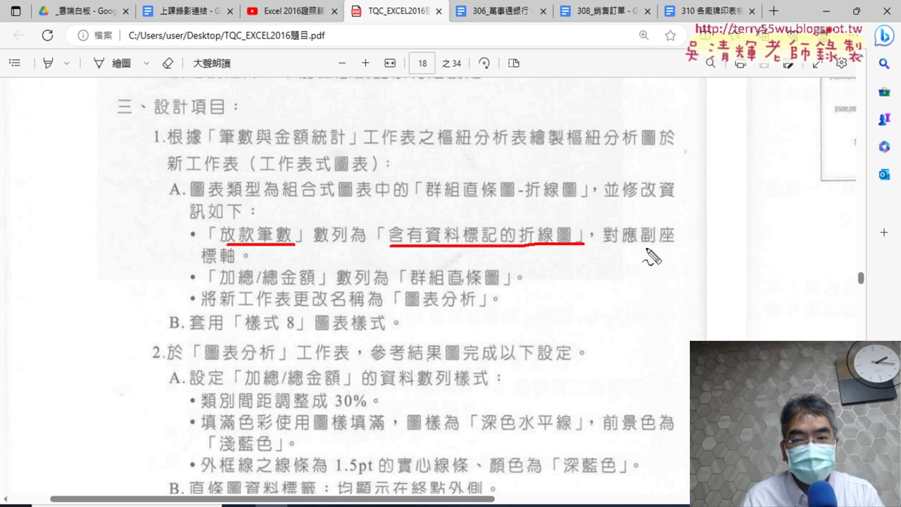
left_click_drag(645, 248, 676, 246)
left_click_drag(202, 265, 328, 285)
left_click_drag(417, 285, 504, 286)
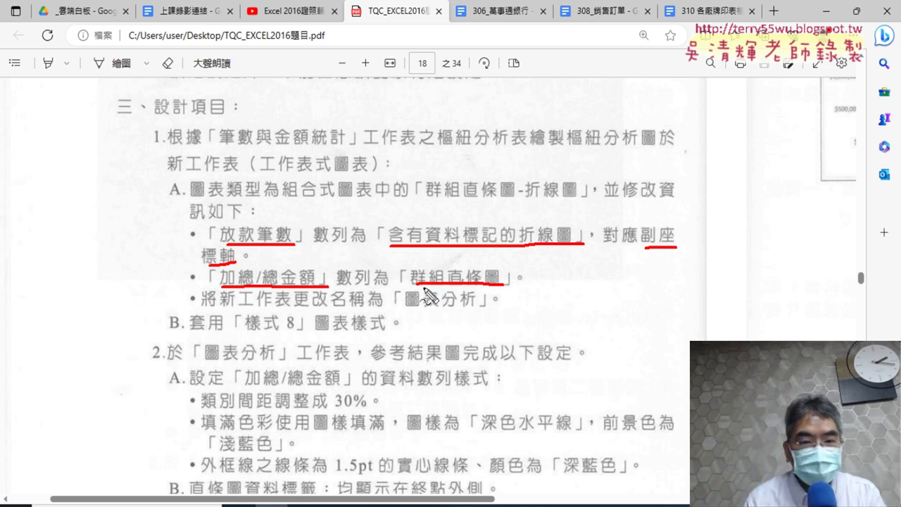
left_click_drag(223, 309, 298, 309)
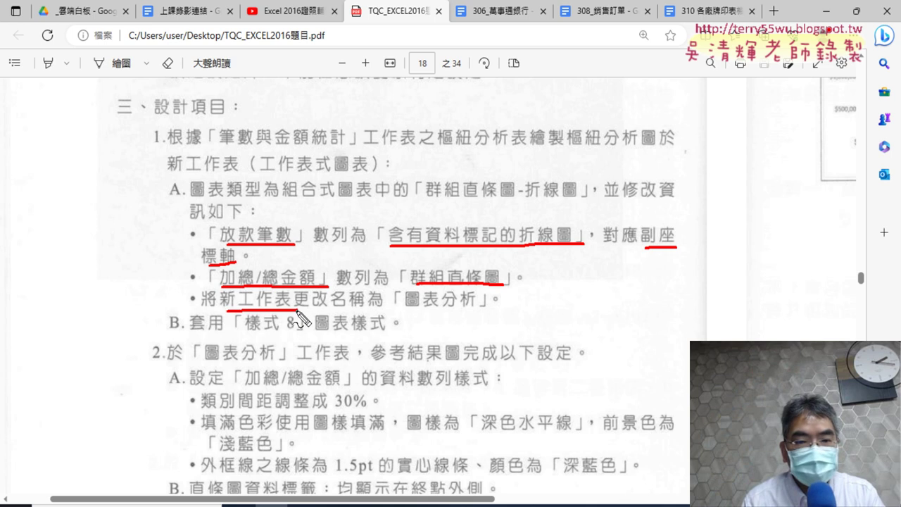
left_click_drag(414, 308, 476, 308)
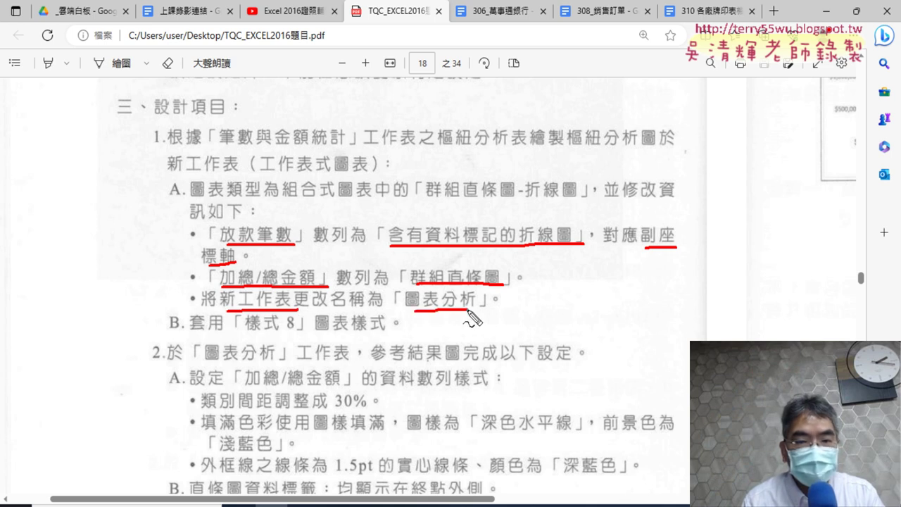
left_click_drag(248, 336, 300, 336)
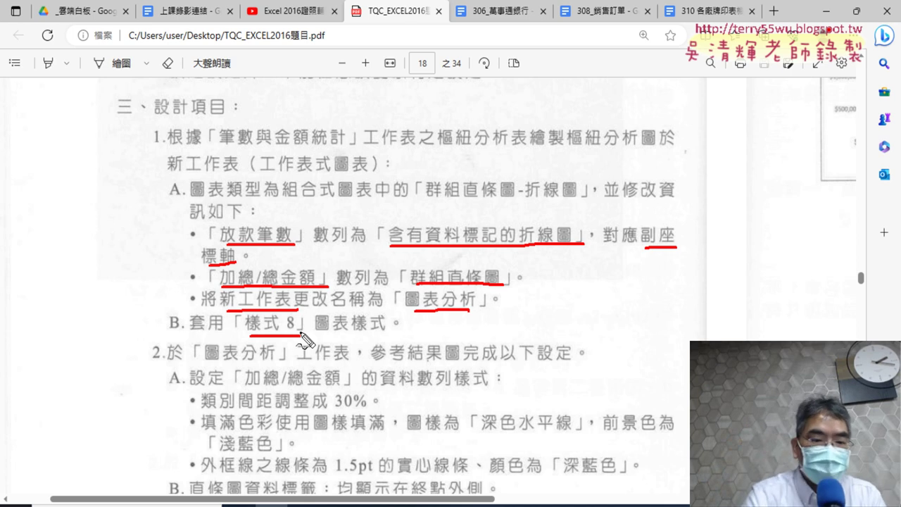
key("Escape")
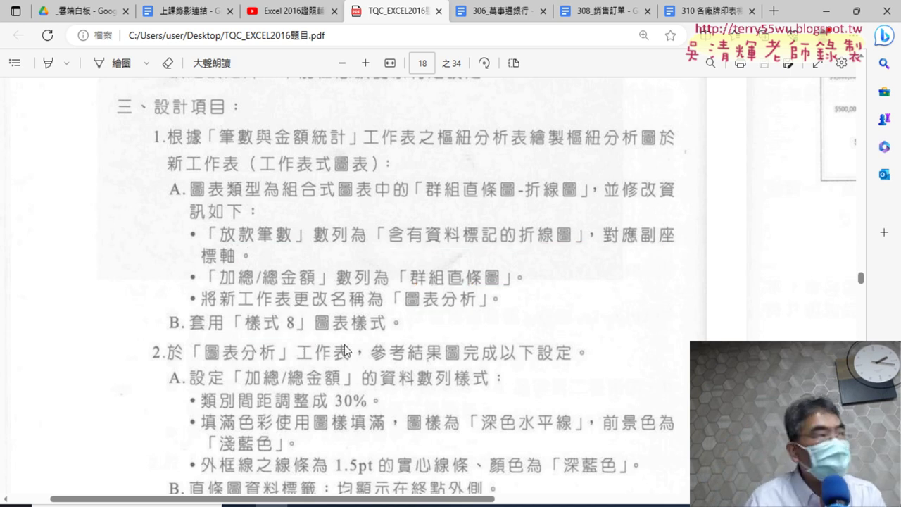
- Back in Excel, select a pivot value cell and open the full Insert Chart dialog
key("alt+Tab")
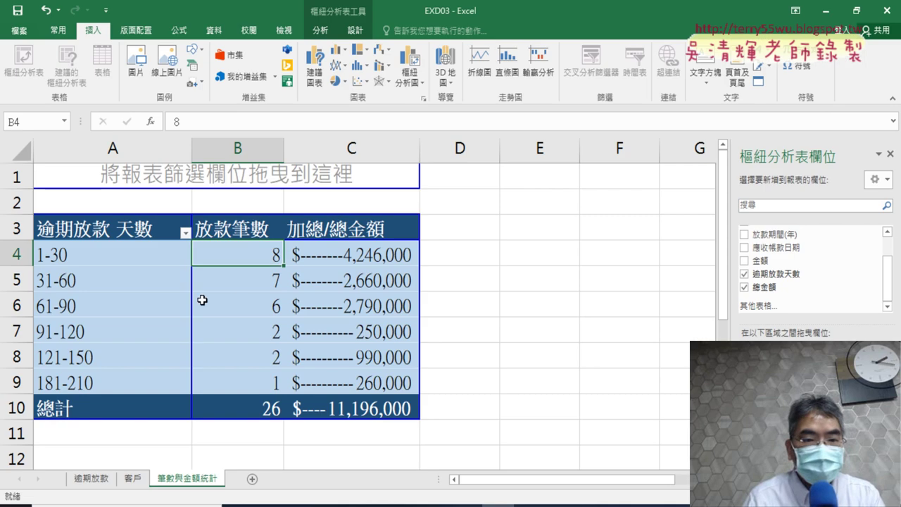
left_click(227, 303)
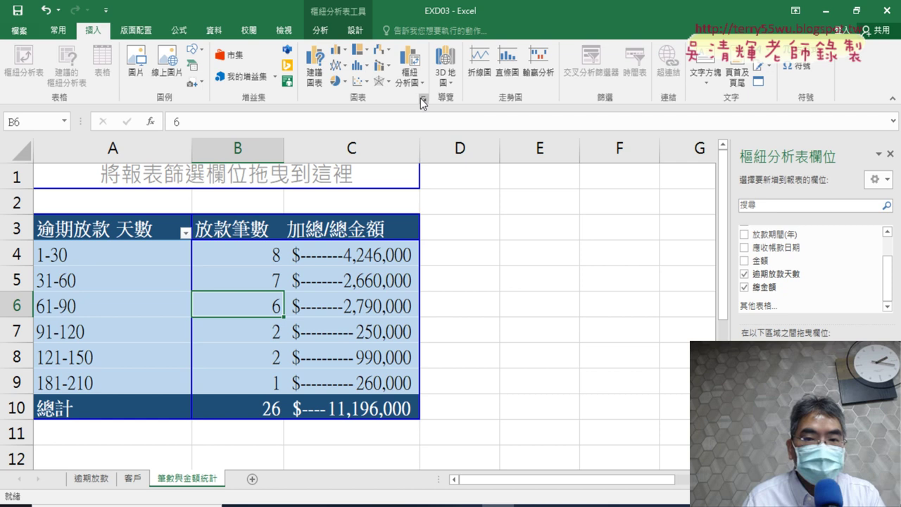
left_click(423, 98)
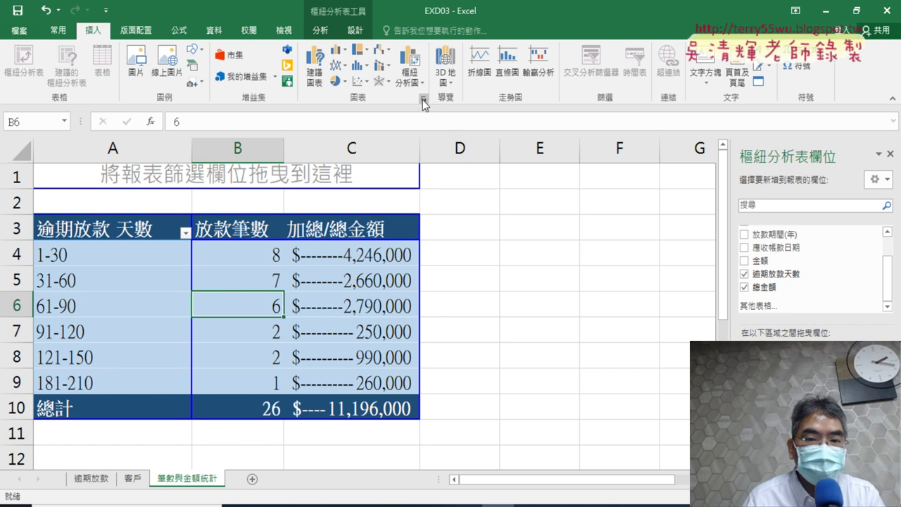
left_click_drag(422, 100, 568, 60)
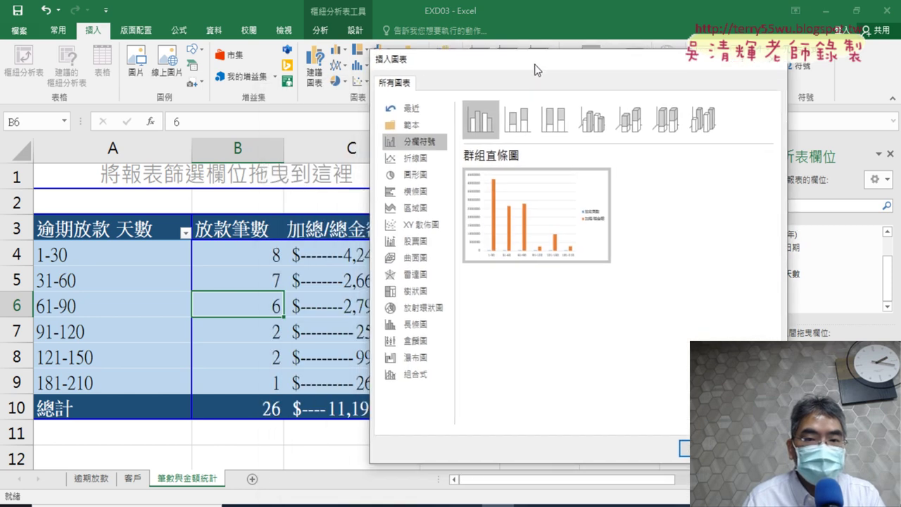
double_click(533, 236)
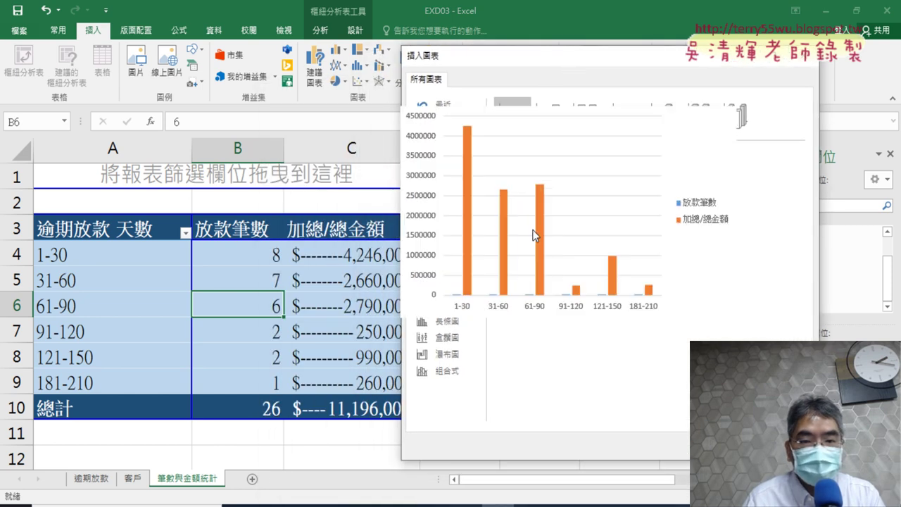
- Choose the Combo chart type and set 放款筆數 to 含有資料標記的折線圖 (Line with Markers)
left_click(453, 383)
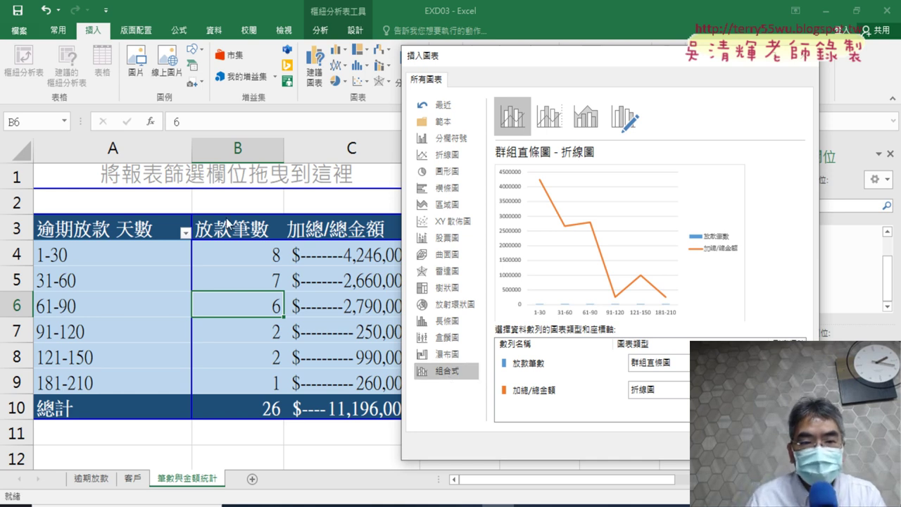
left_click(683, 365)
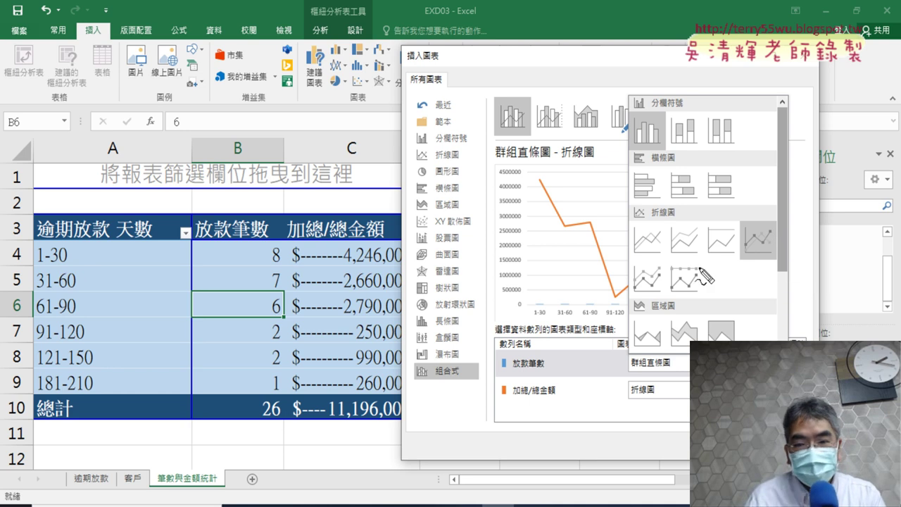
mouse_move(557, 364)
left_mouse_down()
mouse_move(498, 350)
mouse_move(549, 386)
left_mouse_up()
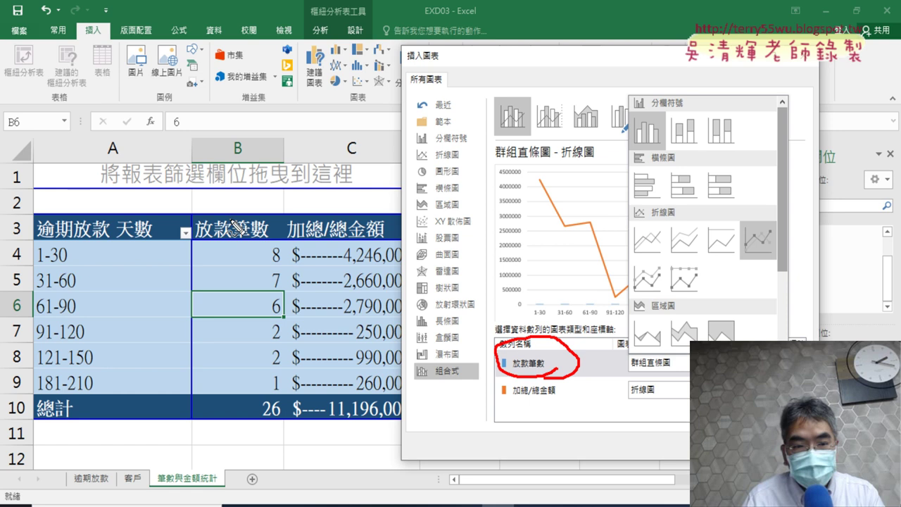
mouse_move(257, 254)
left_mouse_down()
mouse_move(185, 232)
mouse_move(243, 264)
left_mouse_up()
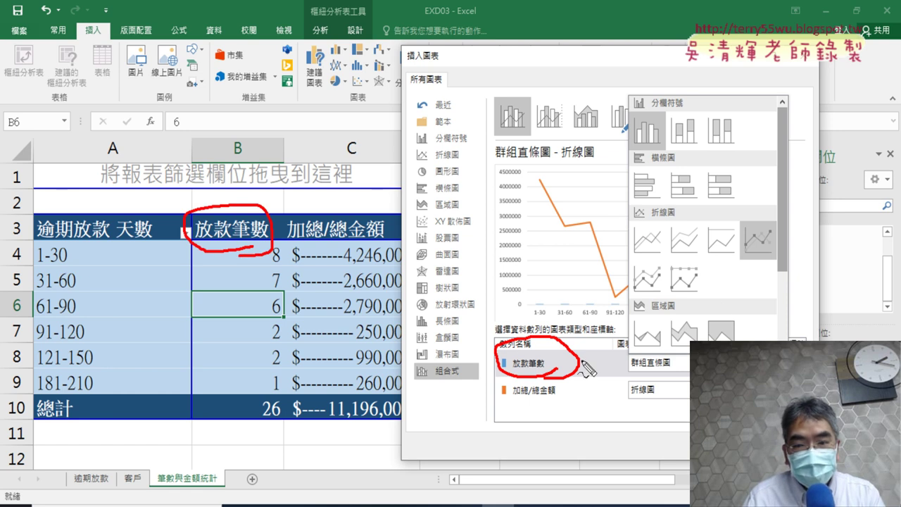
mouse_move(764, 272)
left_mouse_down()
mouse_move(775, 219)
mouse_move(755, 273)
left_mouse_up()
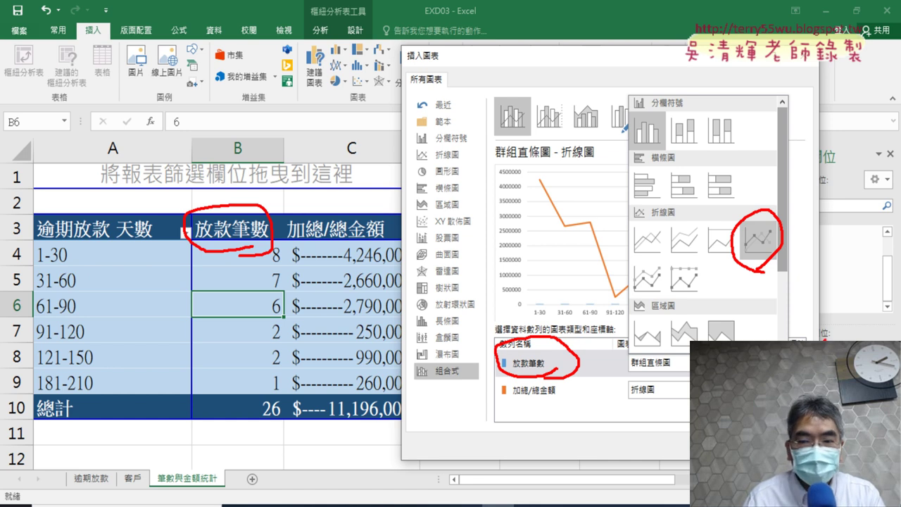
key("Escape")
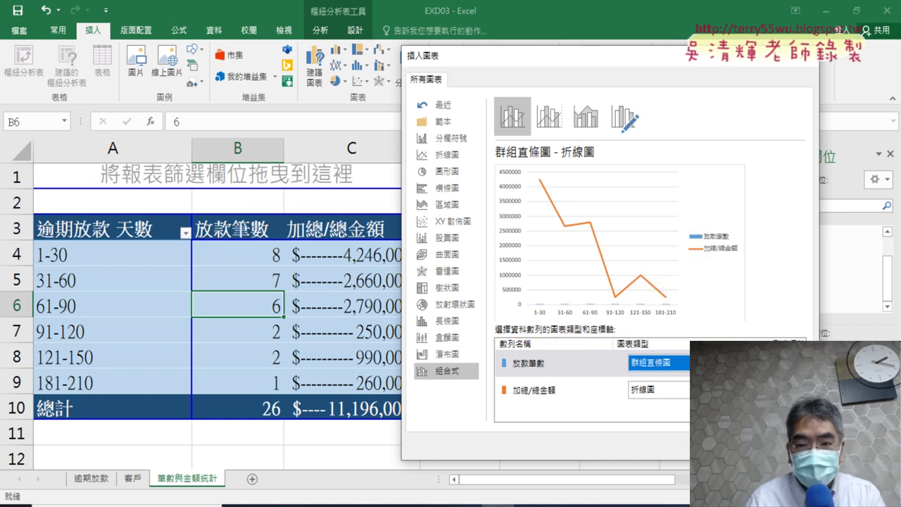
left_click(655, 365)
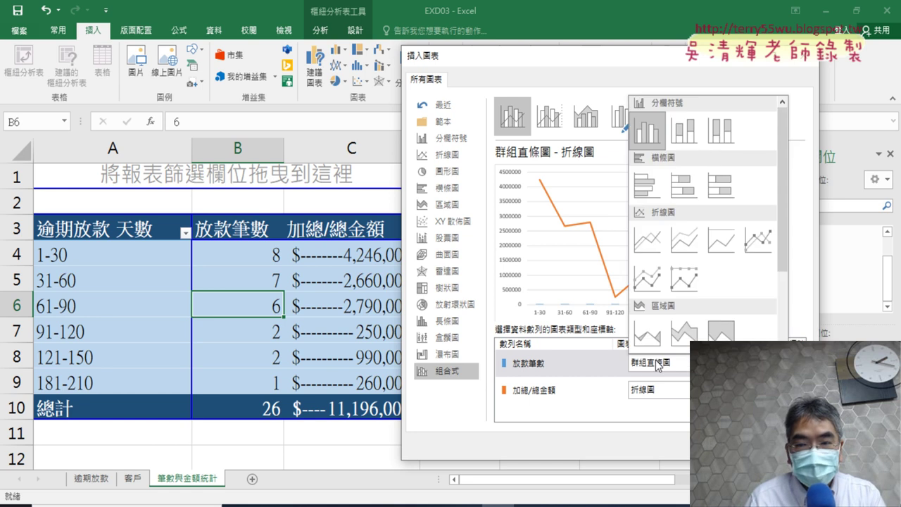
left_click(759, 232)
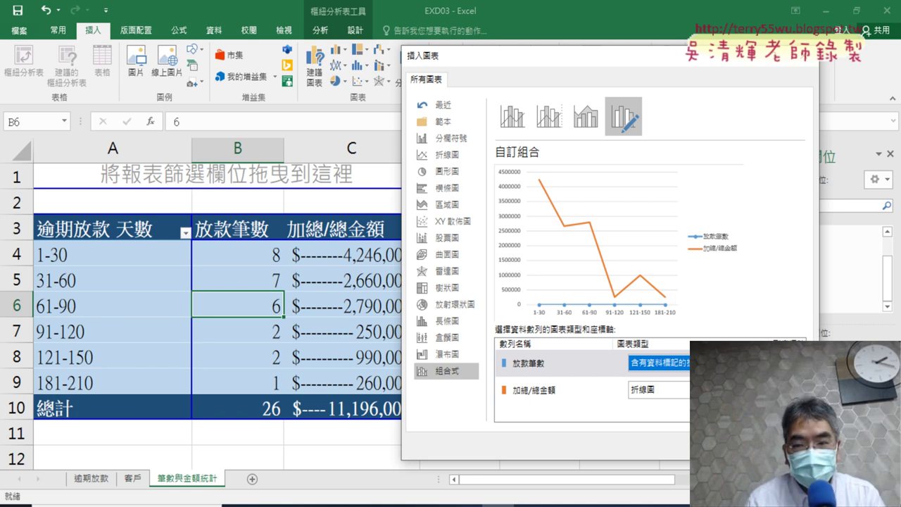
- Put 放款筆數 on the secondary axis, then check the exam PDF's series requirements
left_click(794, 363)
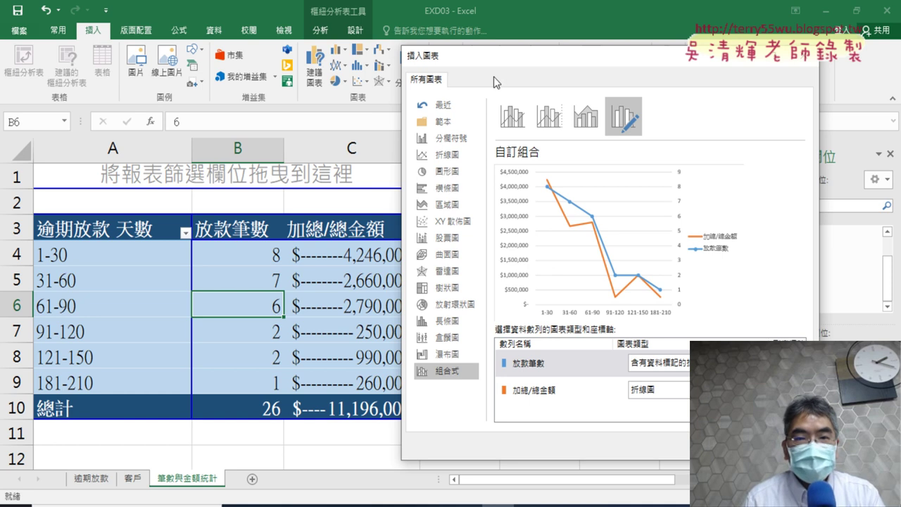
mouse_move(500, 69)
left_mouse_down()
mouse_move(504, 86)
mouse_move(442, 148)
left_mouse_up()
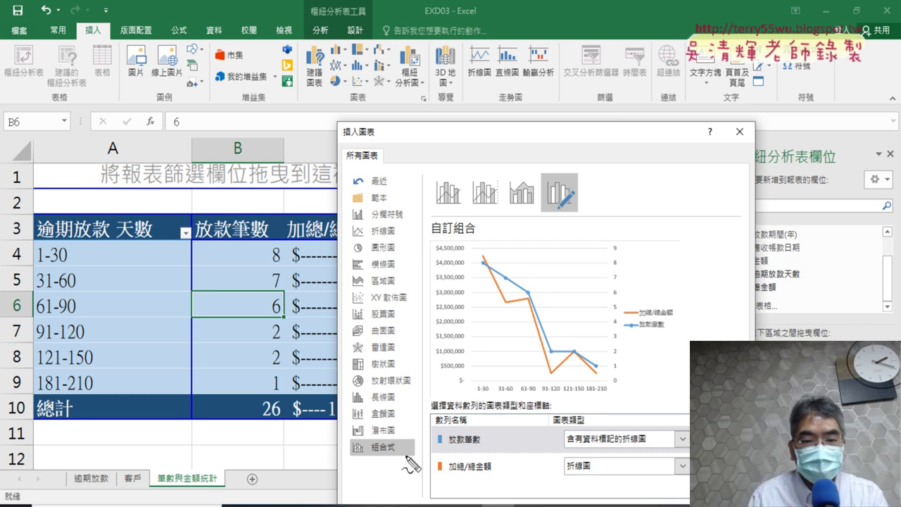
mouse_move(406, 458)
left_mouse_down()
mouse_move(352, 454)
mouse_move(407, 457)
left_mouse_up()
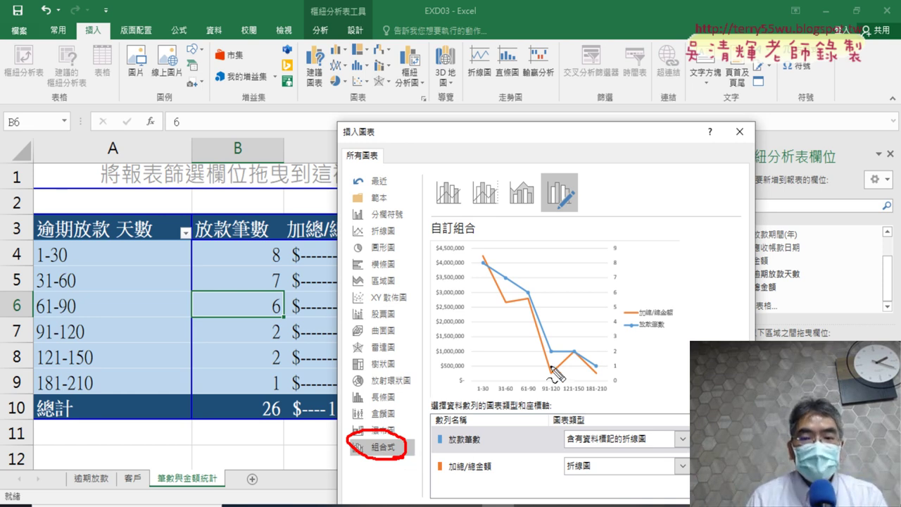
key("Escape")
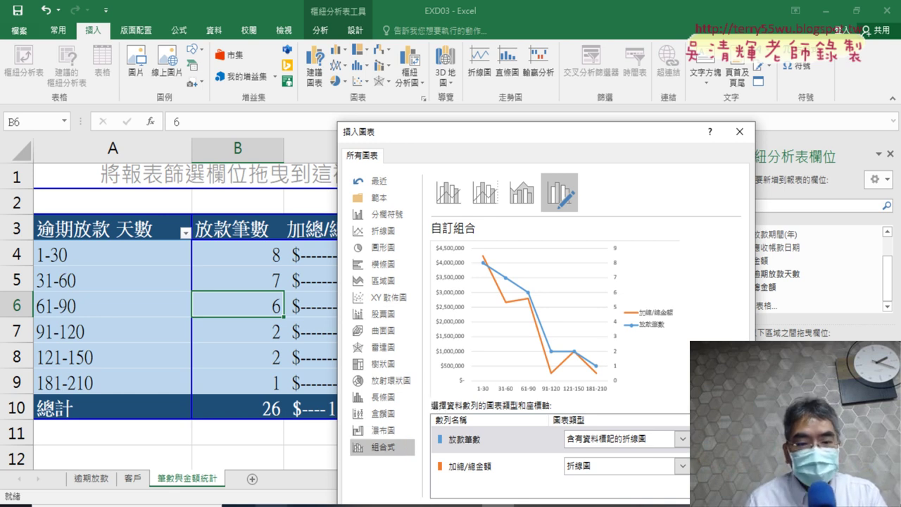
key("alt+Tab")
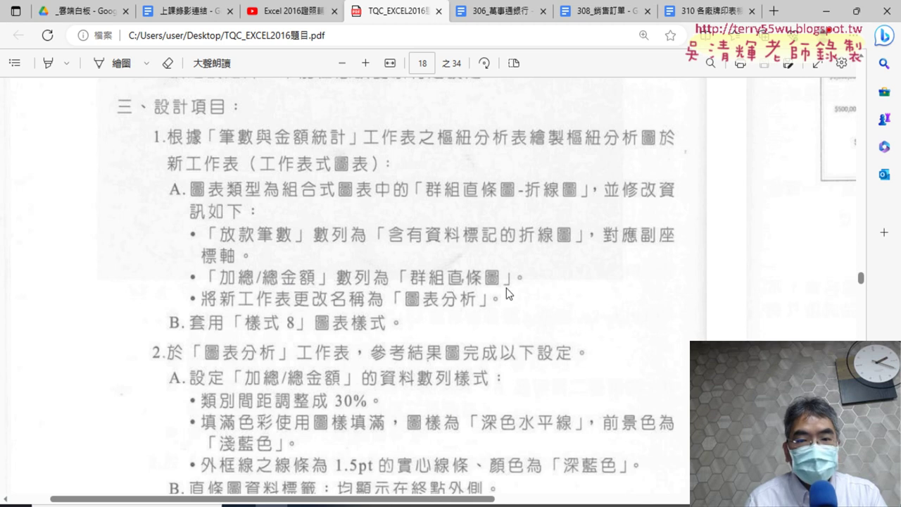
- Set the 加總/總金額 series to 群組直條圖 clustered columns in the combo settings
key("alt+Tab")
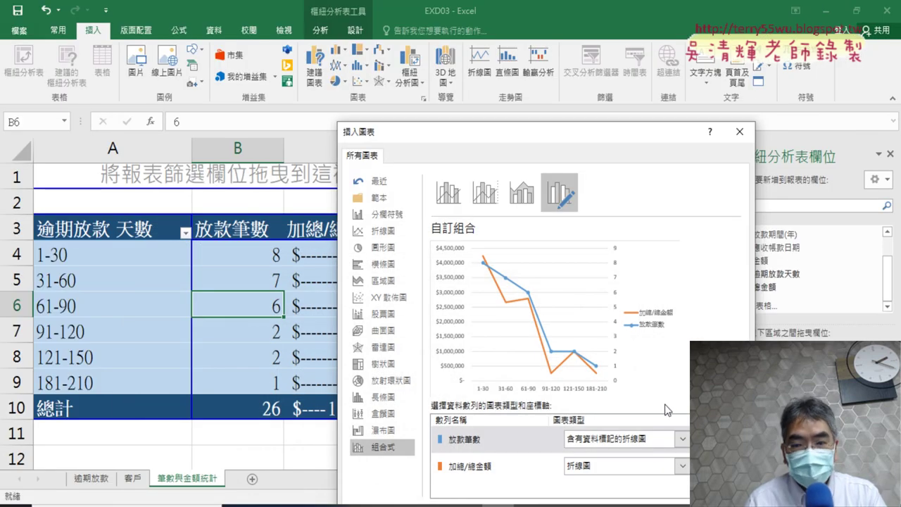
left_click(614, 466)
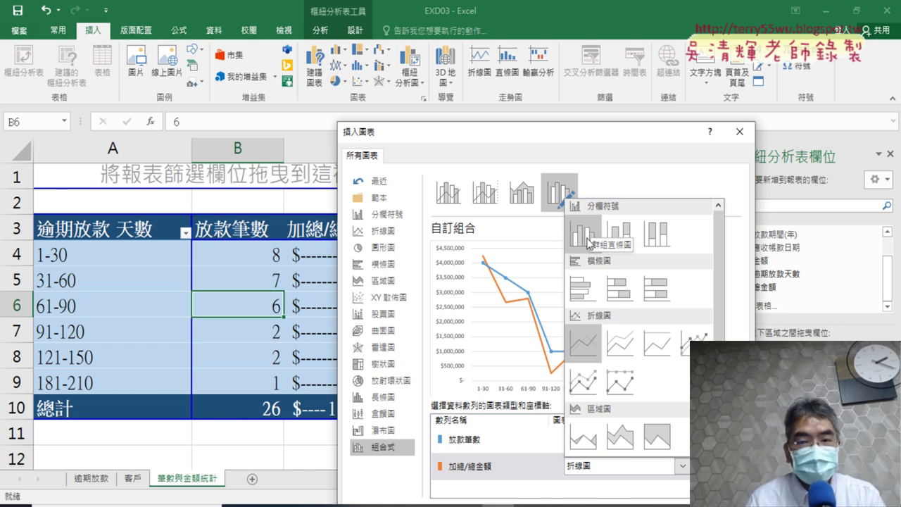
left_click(588, 241)
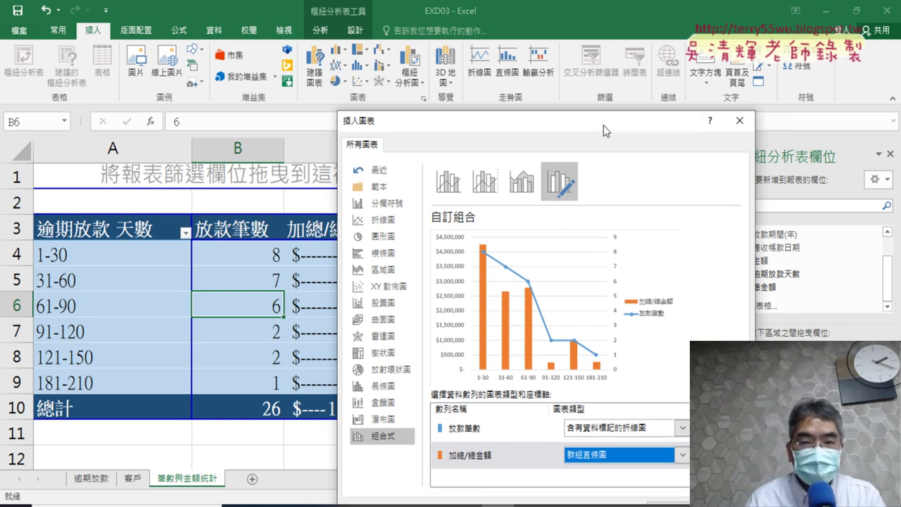
left_click_drag(604, 141, 622, 31)
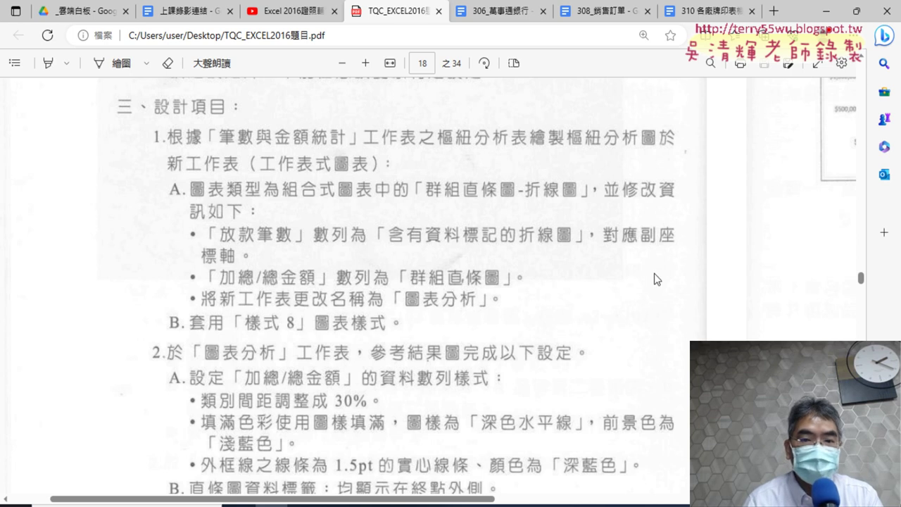
left_click(820, 10)
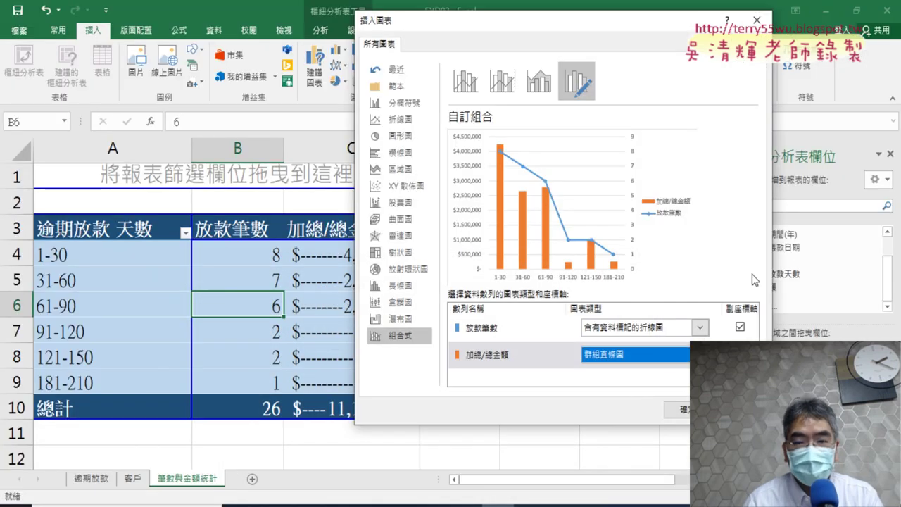
- Insert the combo pivot chart with 加總/總金額 columns and a 放款筆數 line, then reselect the chart
left_click(677, 410)
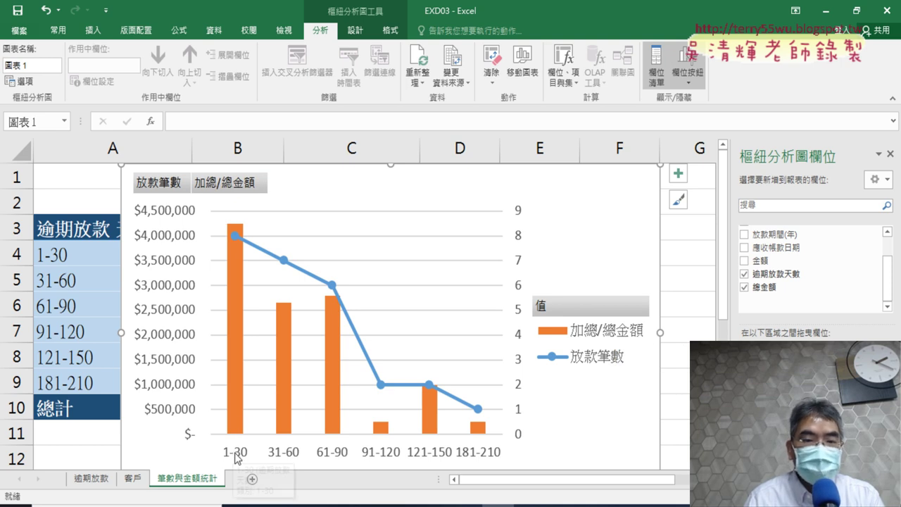
mouse_move(235, 282)
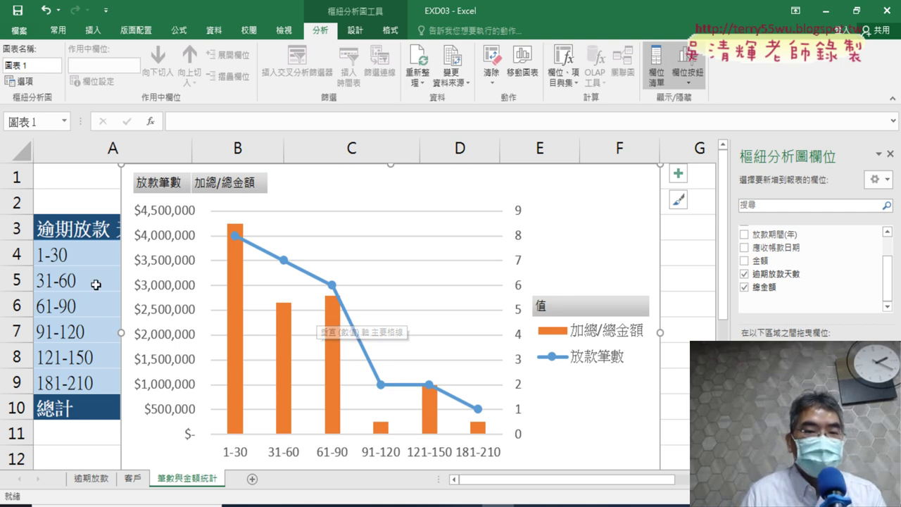
left_click(83, 252)
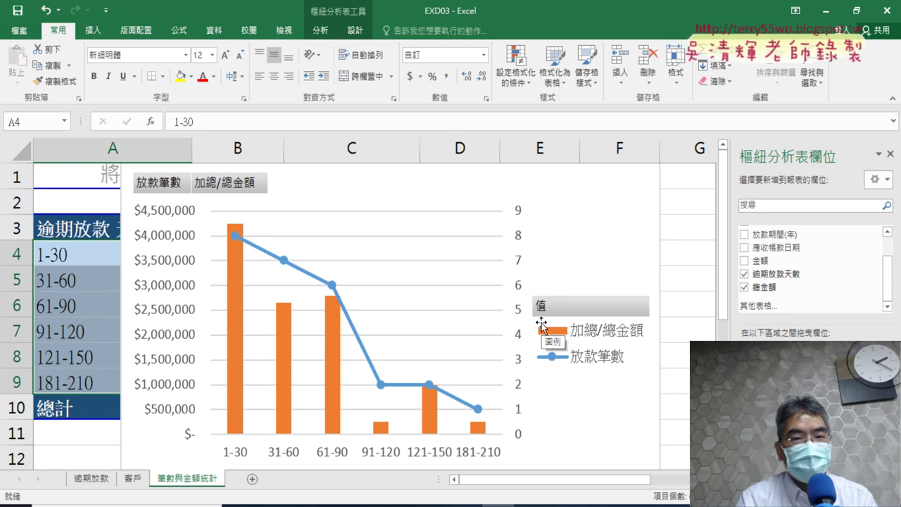
left_click(598, 189)
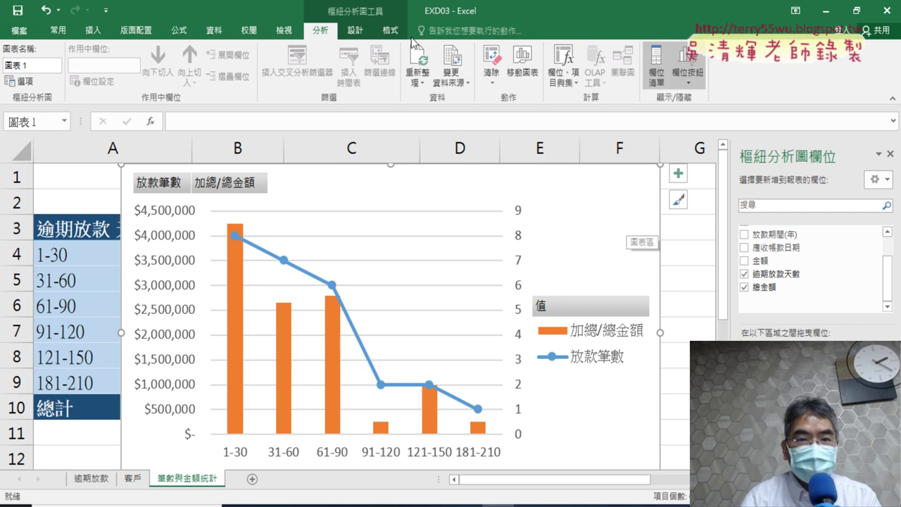
- Bring up the PivotChart Tools 設計 tab for the selected combo pivot chart
left_click(355, 31)
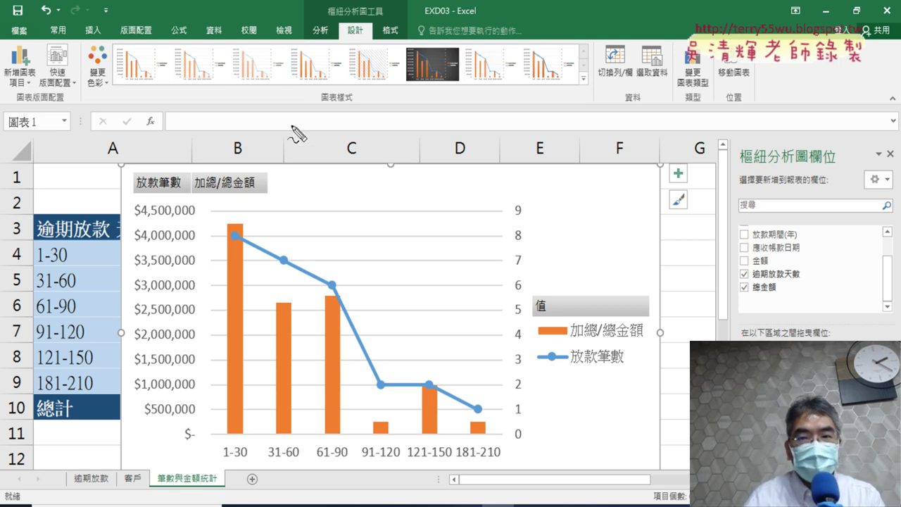
left_click_drag(366, 22, 373, 40)
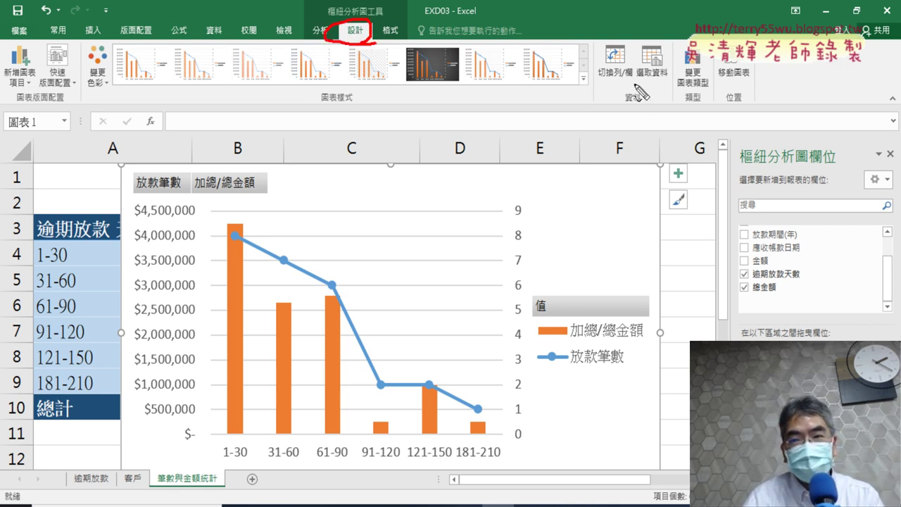
mouse_move(647, 89)
left_mouse_down()
mouse_move(670, 83)
mouse_move(689, 98)
mouse_move(706, 56)
mouse_move(743, 84)
left_mouse_up()
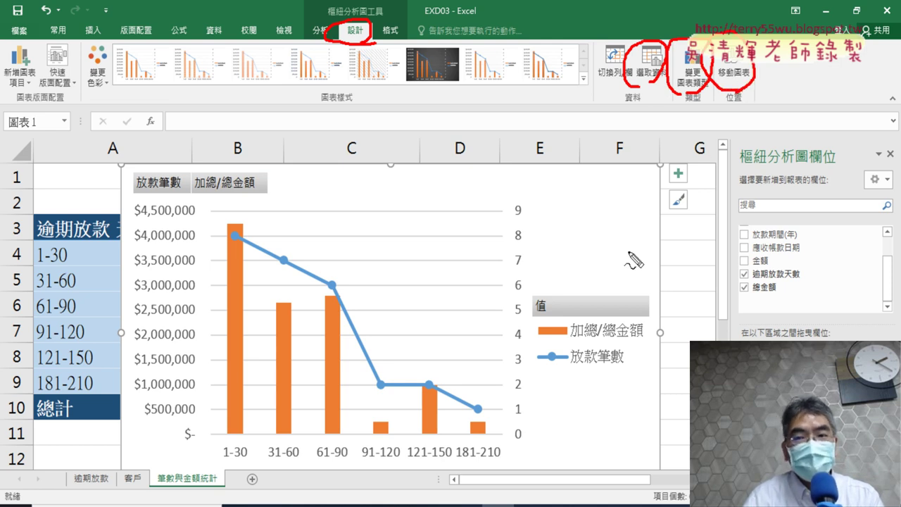
mouse_move(599, 245)
left_mouse_down()
mouse_move(704, 145)
mouse_move(725, 103)
mouse_move(733, 107)
left_mouse_up()
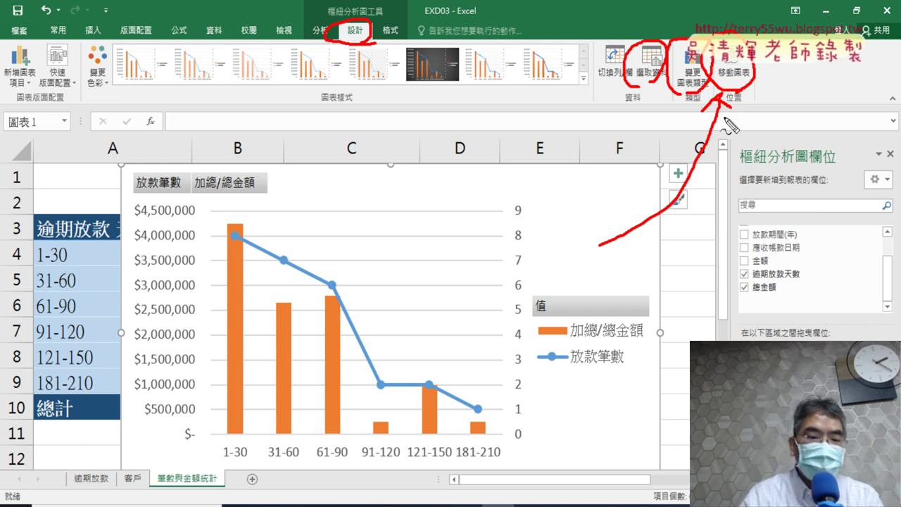
key("Escape")
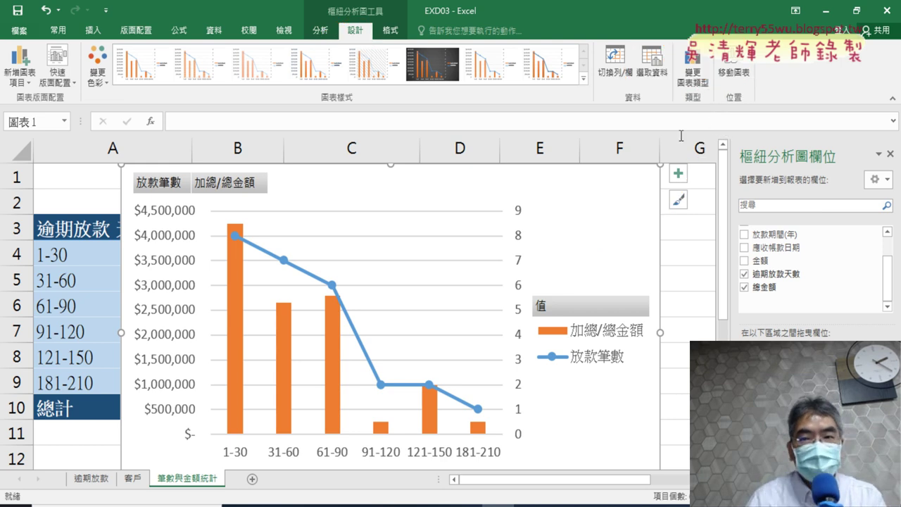
- Move the combo chart to a new sheet named 圖表分析, placed before 筆數與金額統計
left_click(743, 76)
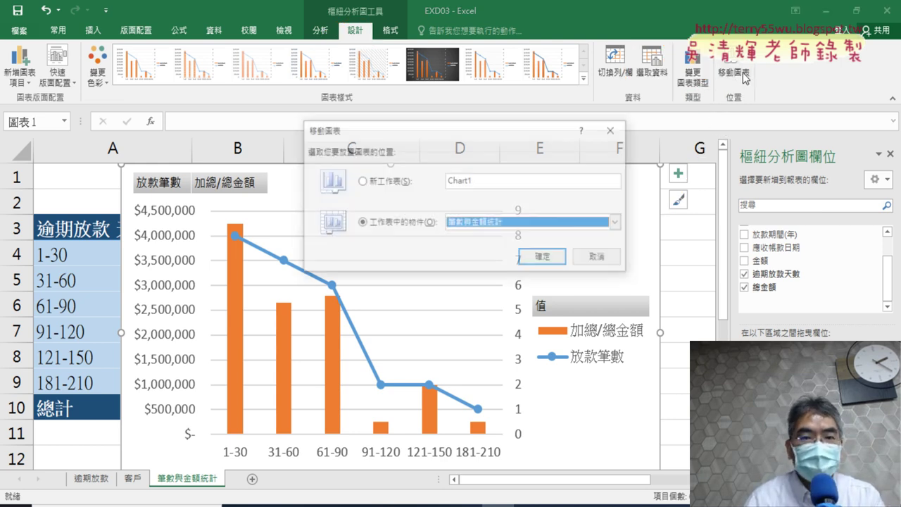
left_click(387, 184)
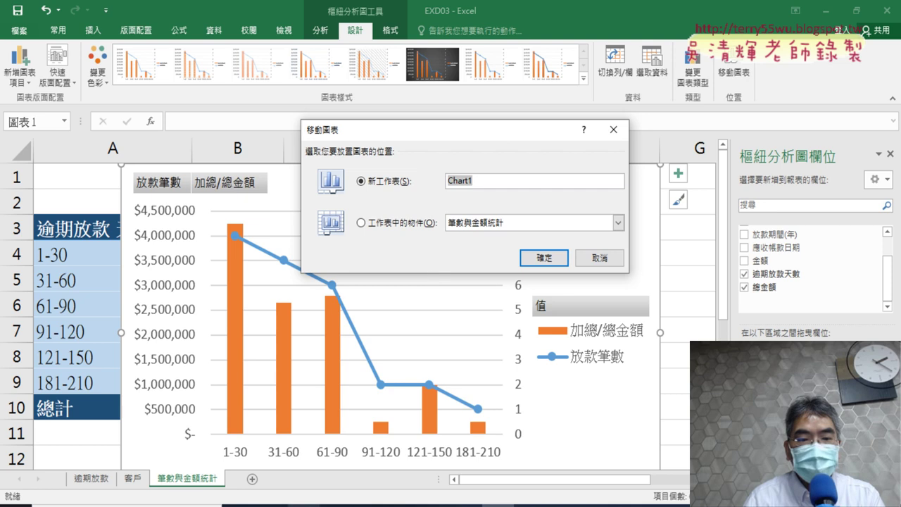
left_click(271, 481)
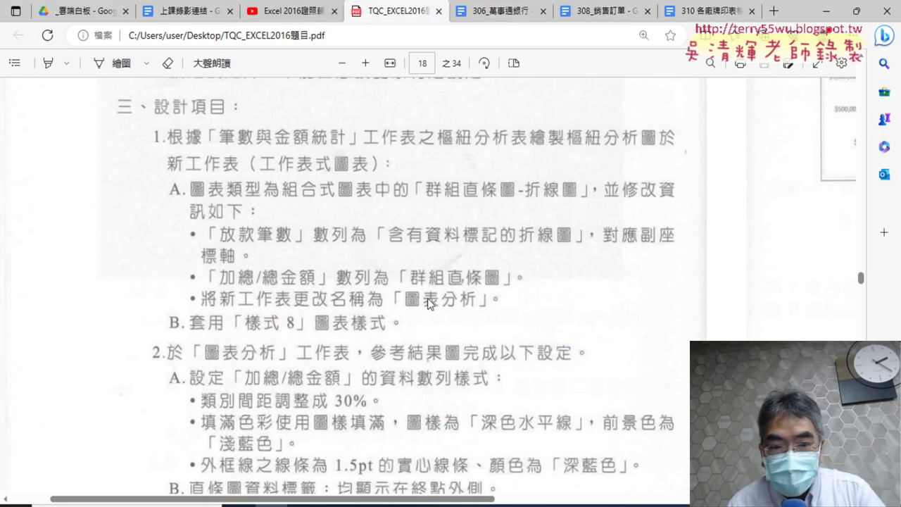
key("alt+Tab")
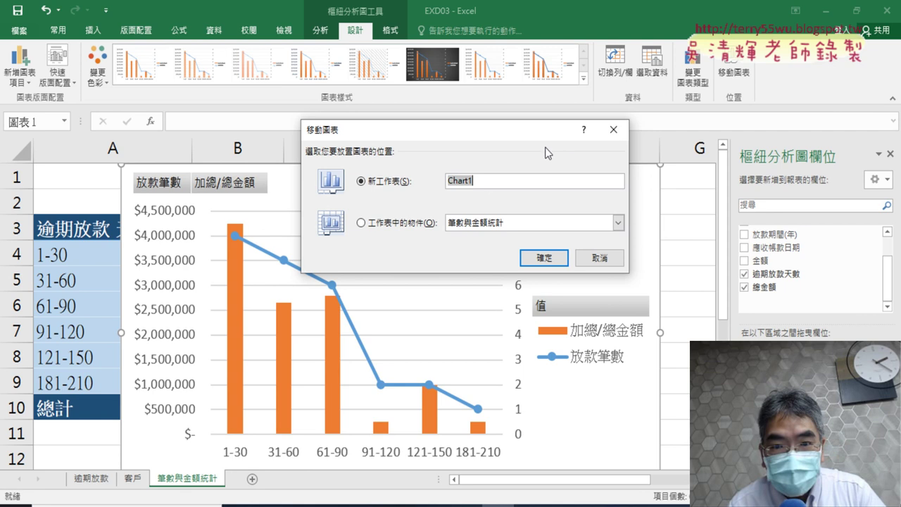
type("ㄊ")
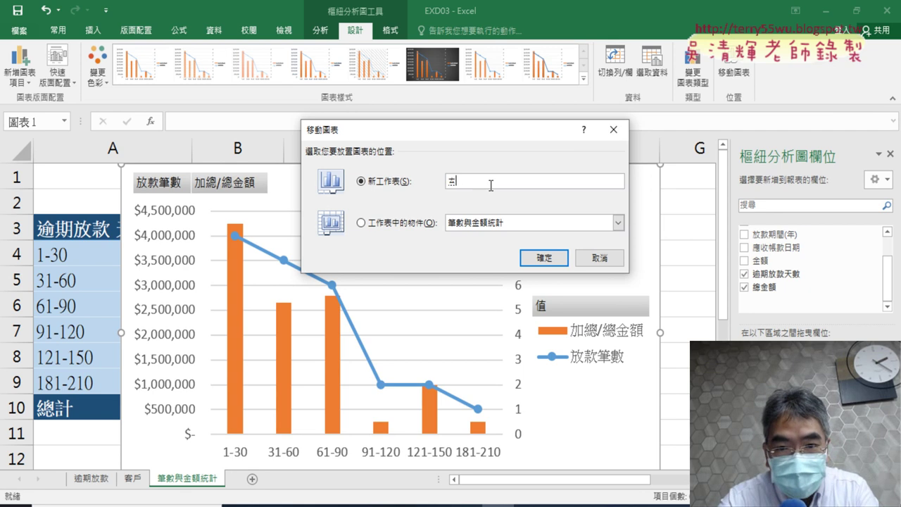
type("ㄨˊㄅㄧ")
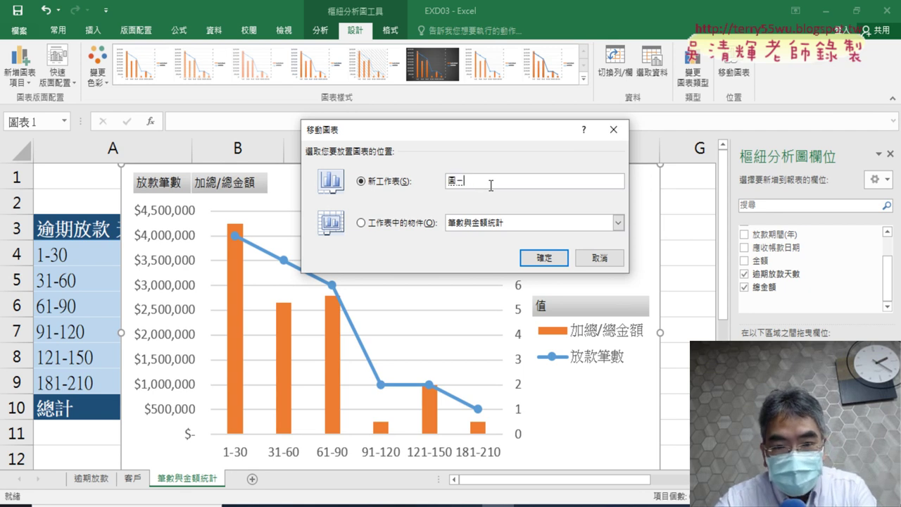
type("ㄠˇㄈㄣ ")
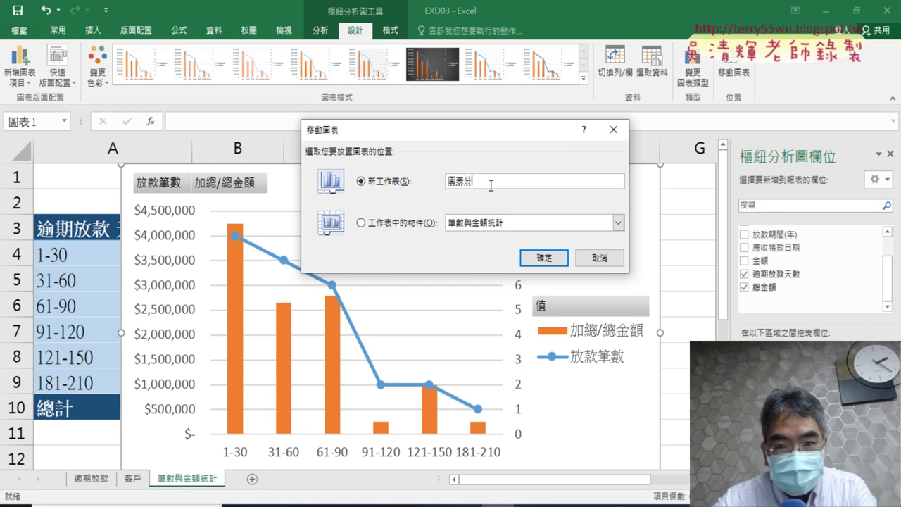
type("ㄒㄧ")
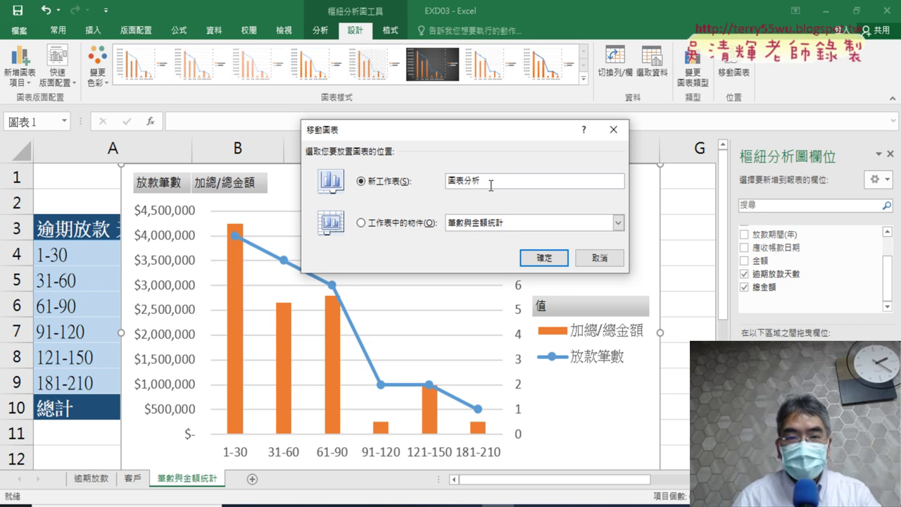
double_click(484, 182)
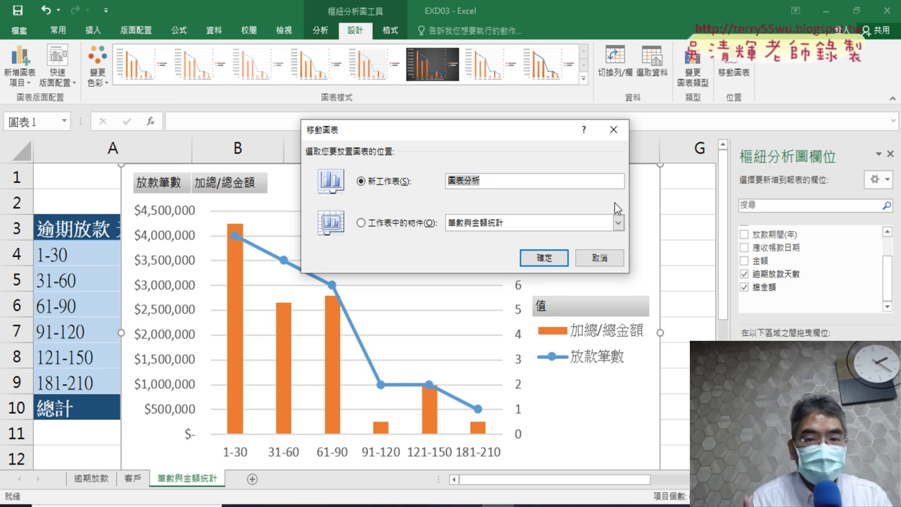
left_click(494, 180)
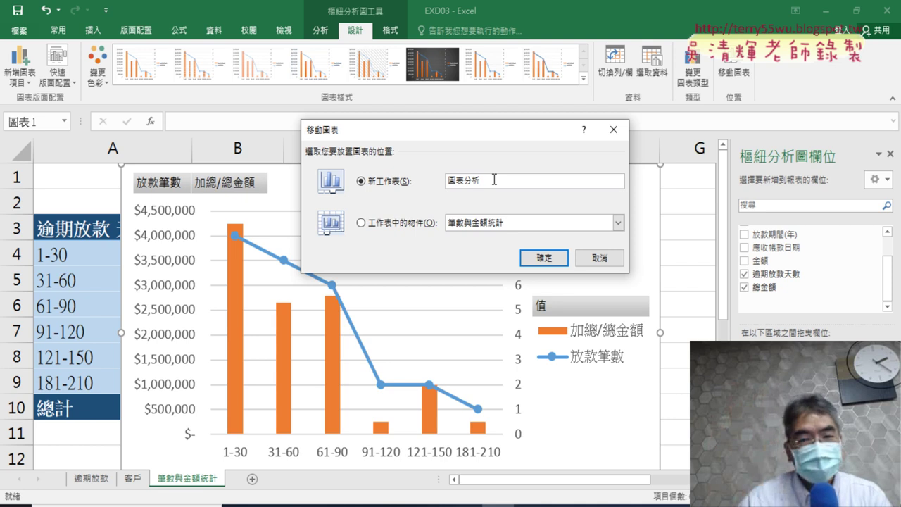
left_click(546, 258)
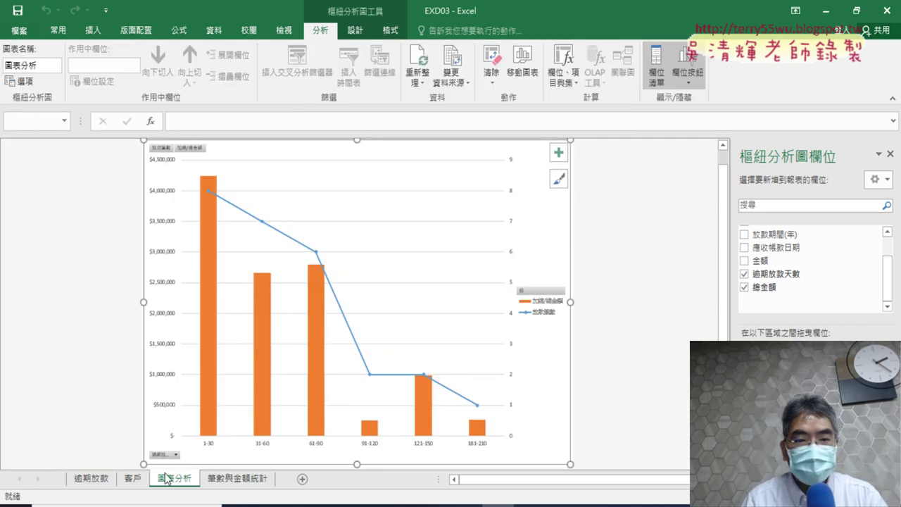
- Check the 筆數與金額統計 and 圖表分析 sheets, then view the chart requirements in the exam PDF
left_click(240, 478)
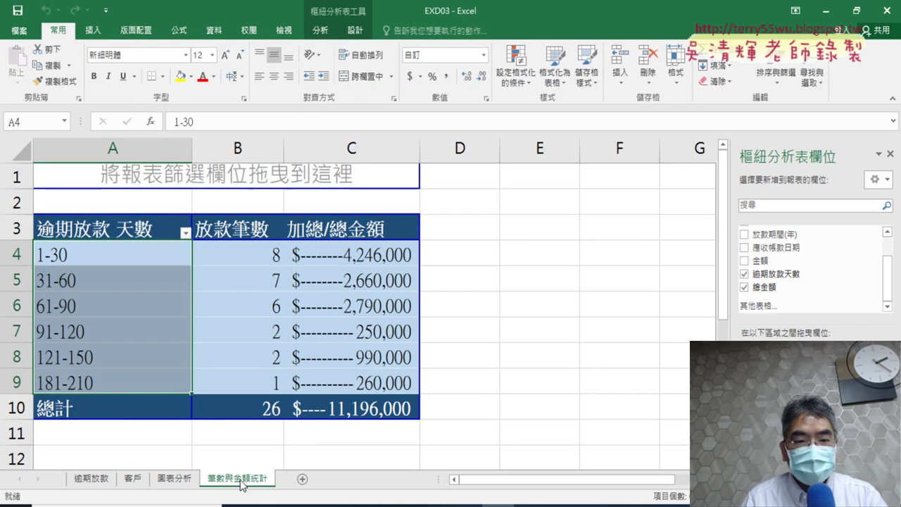
left_click(175, 479)
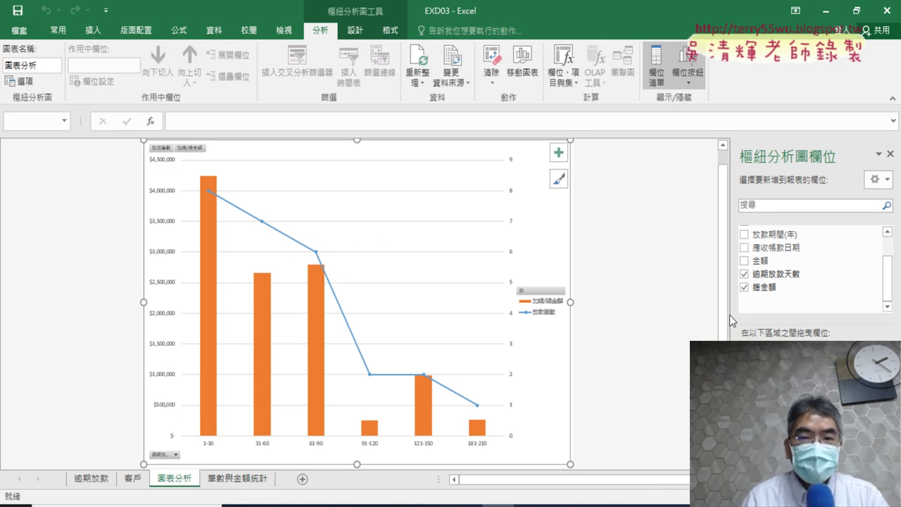
left_click(271, 504)
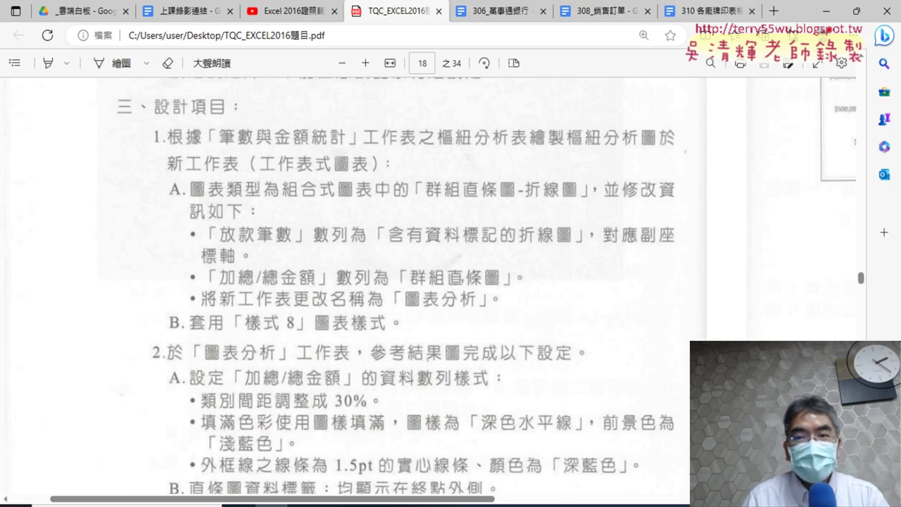
- Return from the exam PDF to the 圖表分析 pivot chart in Excel
left_click(826, 10)
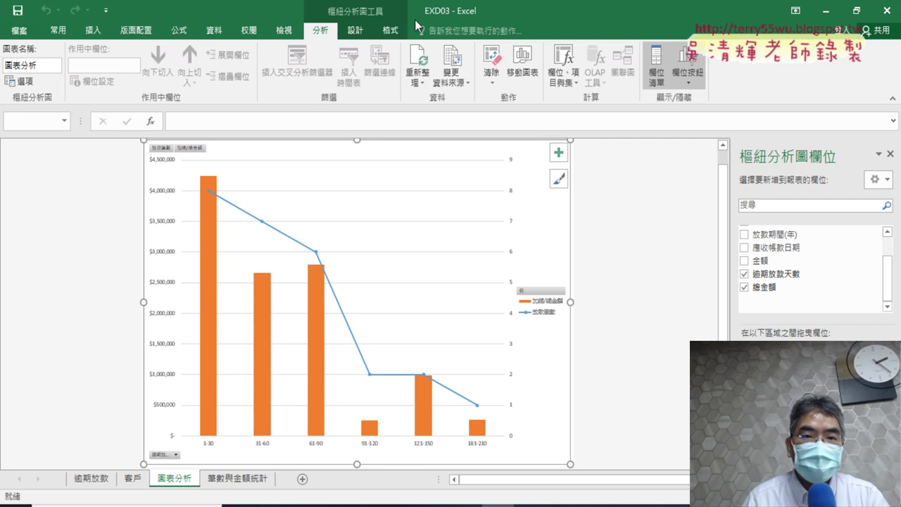
- Apply chart Style 8 from the Design gallery, then bring the exam PDF back up
left_click(355, 31)
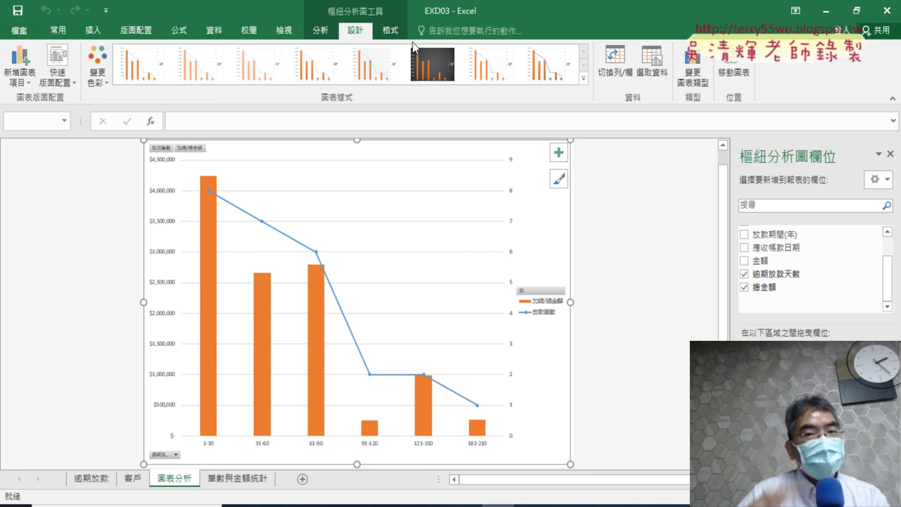
left_click(320, 31)
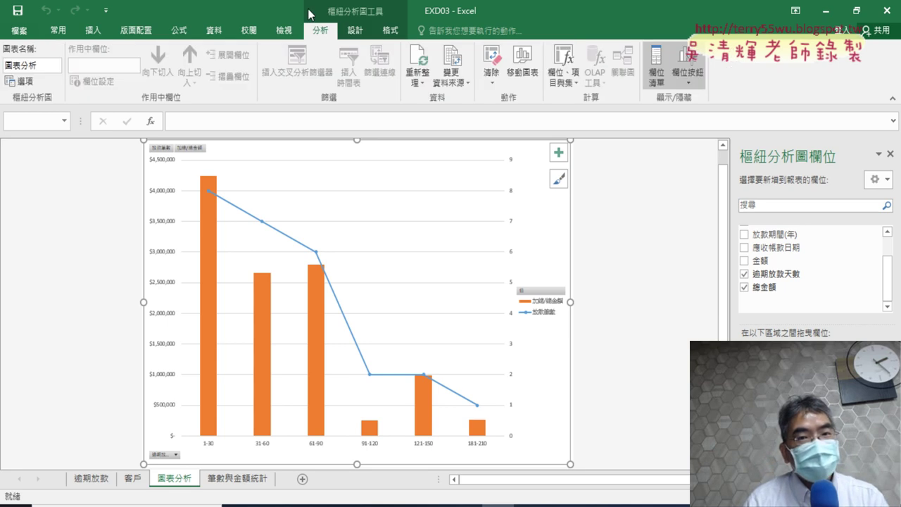
left_click(355, 31)
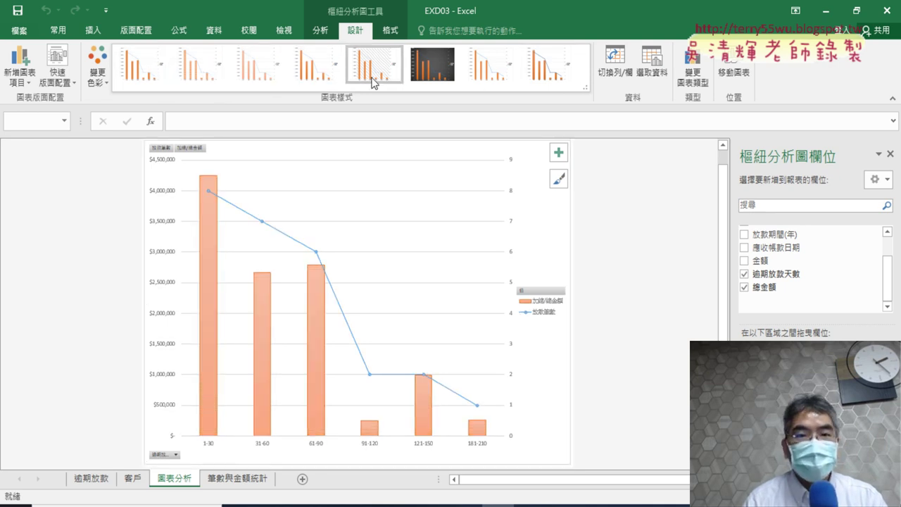
left_click(552, 76)
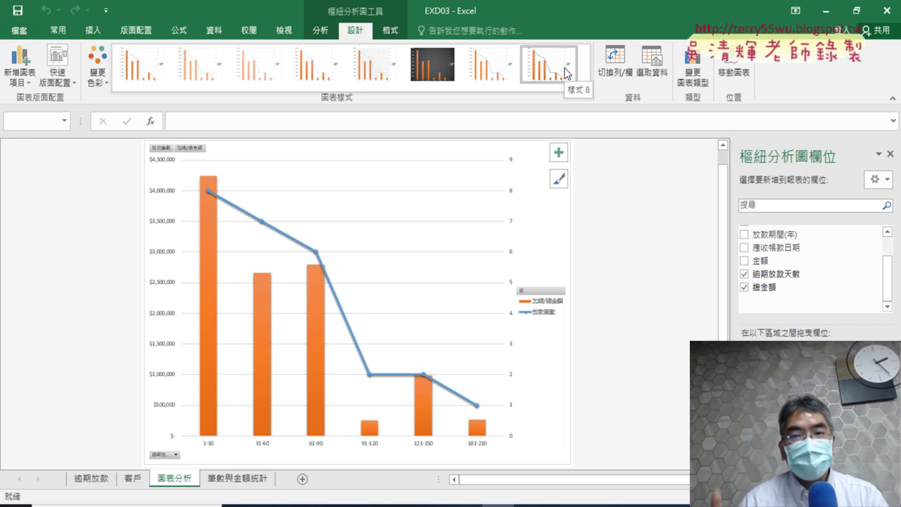
left_click(567, 73)
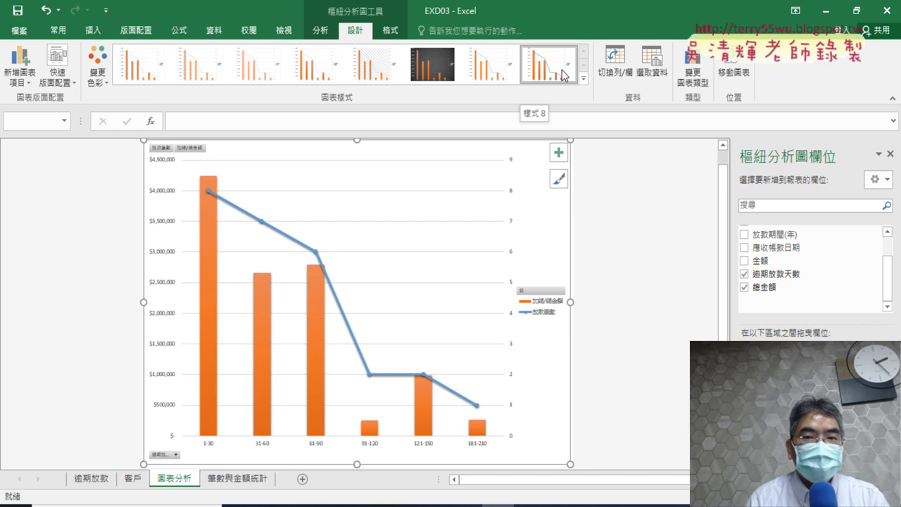
mouse_move(271, 501)
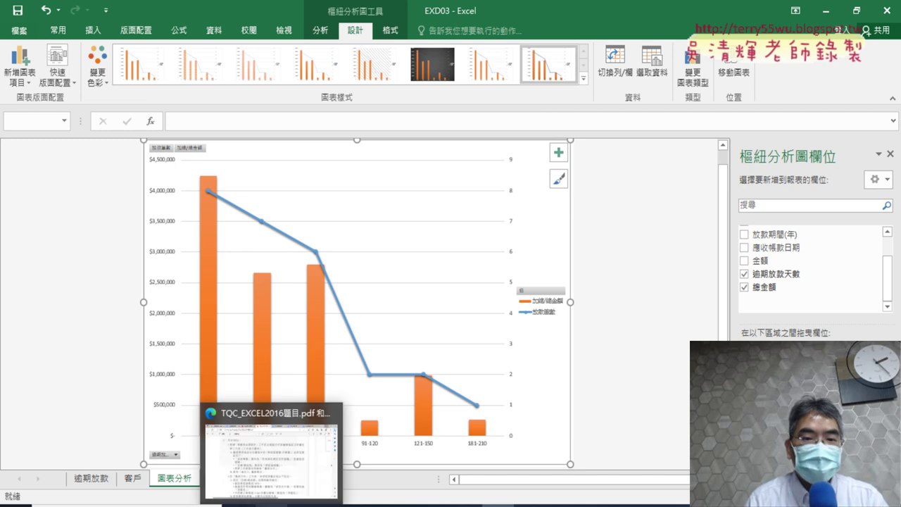
left_click(292, 452)
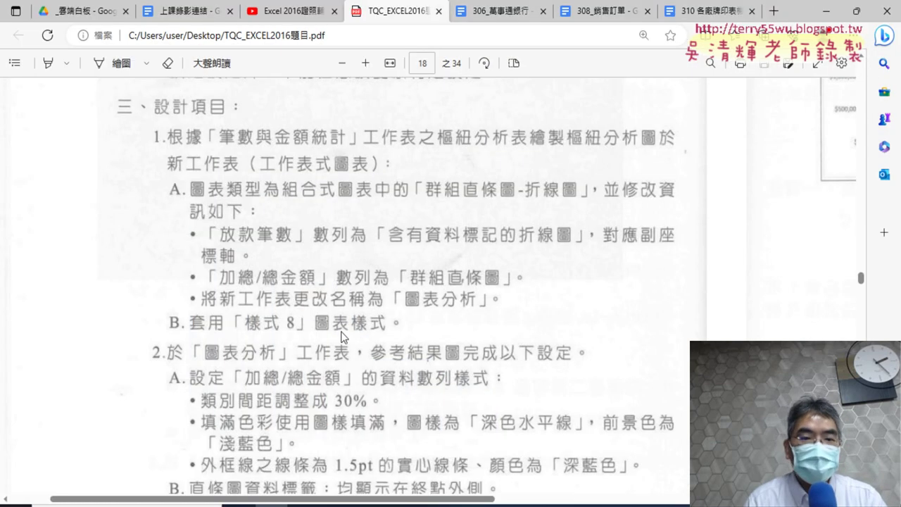
- Read the PDF's items C–E on data series formatting, then go back to the Excel chart
scroll(197, 183, "up", 1)
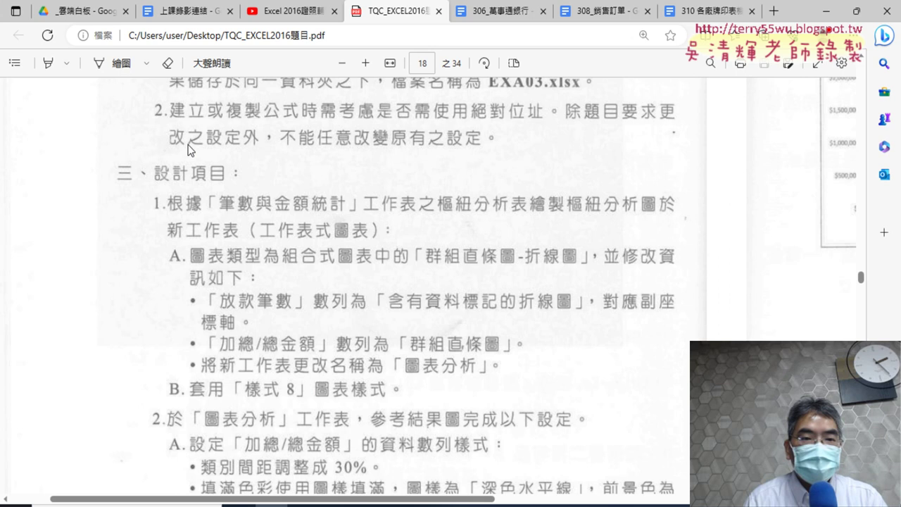
scroll(211, 235, "down", 1)
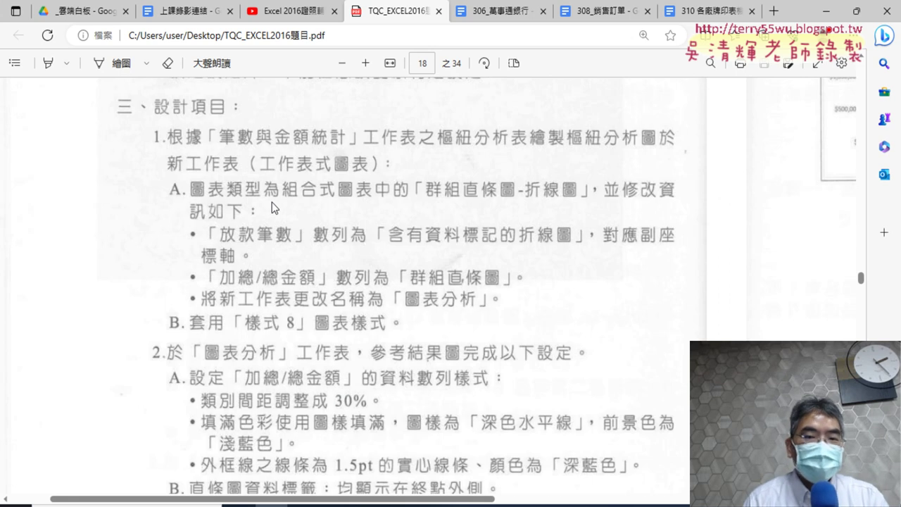
scroll(312, 199, "down", 5)
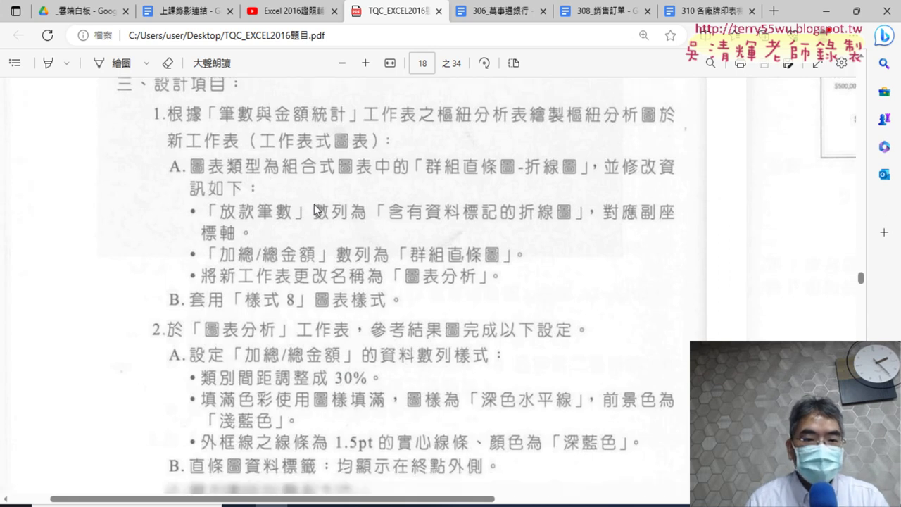
scroll(140, 136, "up", 1)
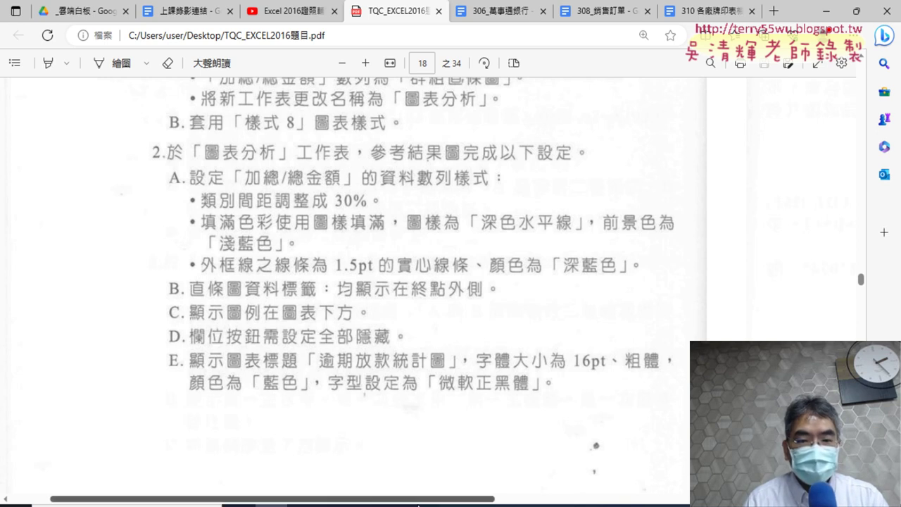
left_click(498, 506)
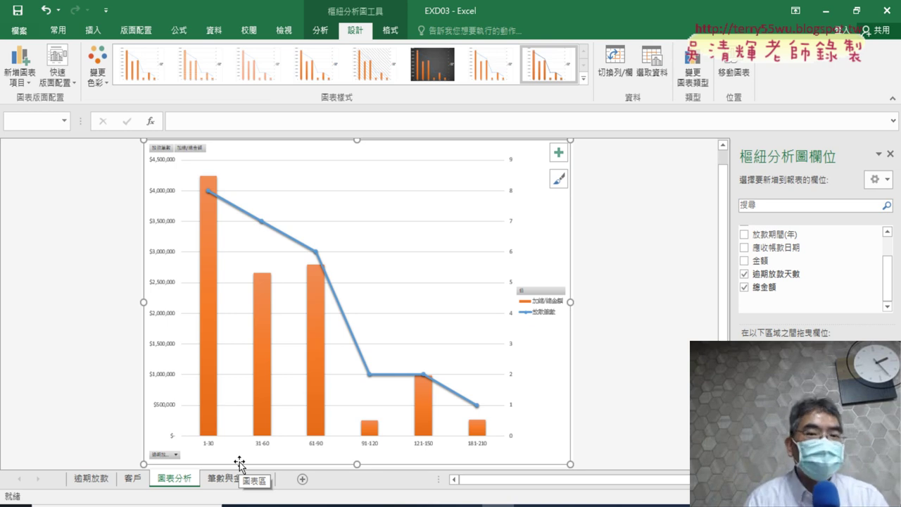
left_click(826, 10)
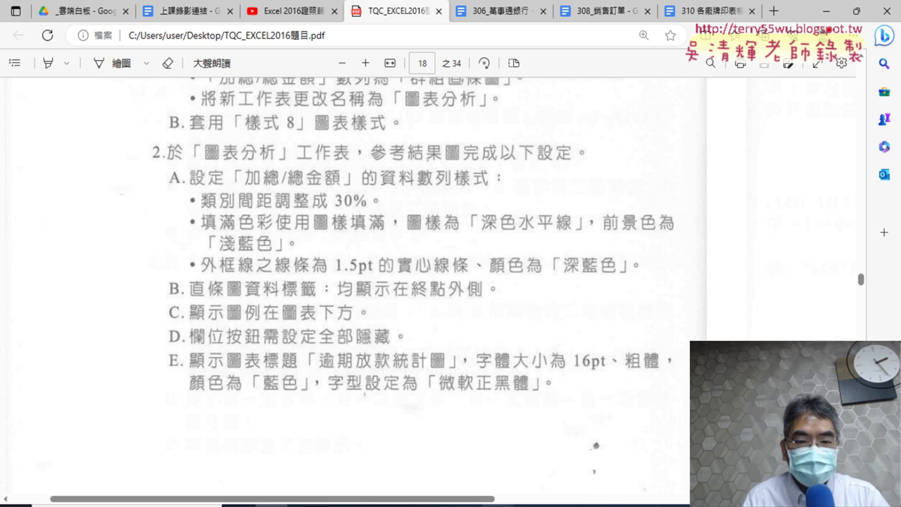
key("alt+Tab")
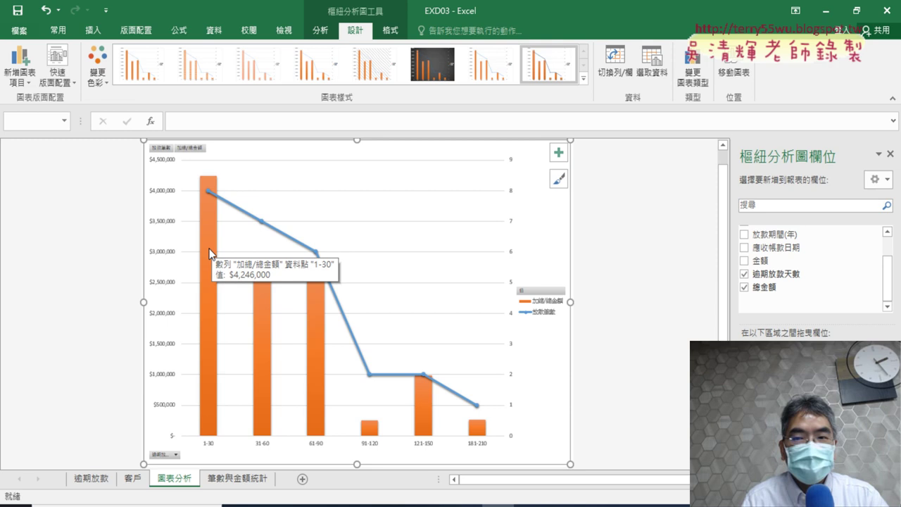
mouse_move(209, 253)
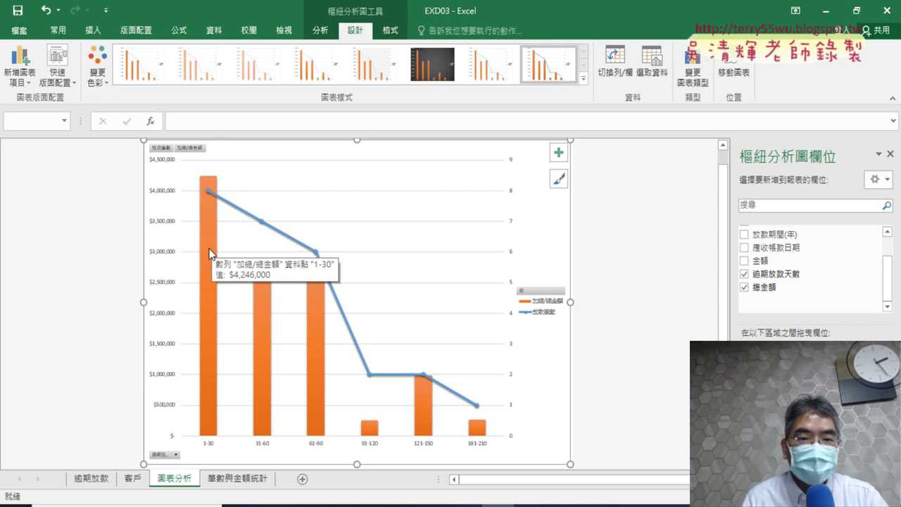
- Select the whole 加總/總金額 column series, checking the exam PDF before returning to Excel
left_click(209, 254)
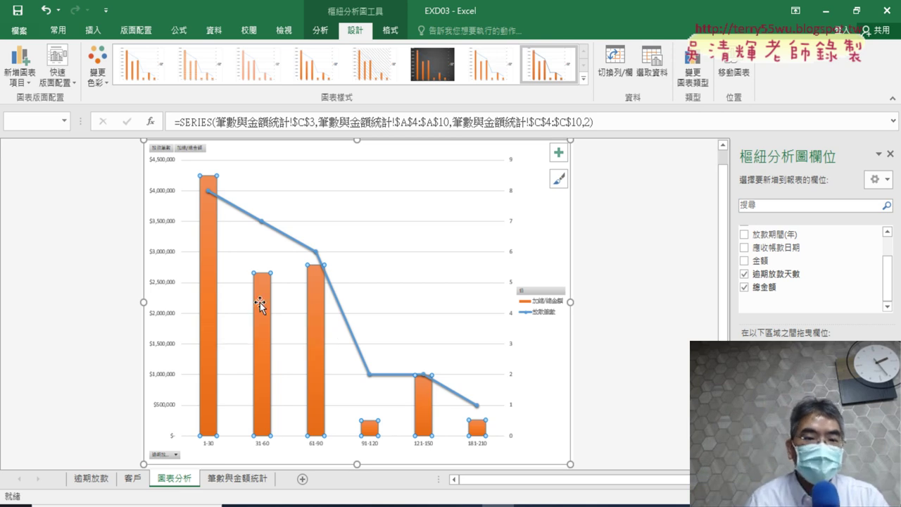
left_click(209, 268)
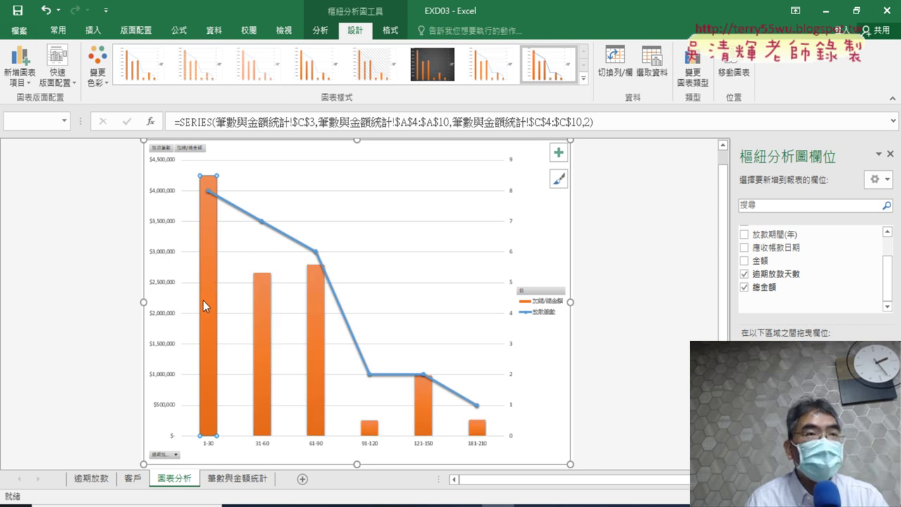
left_click(617, 373)
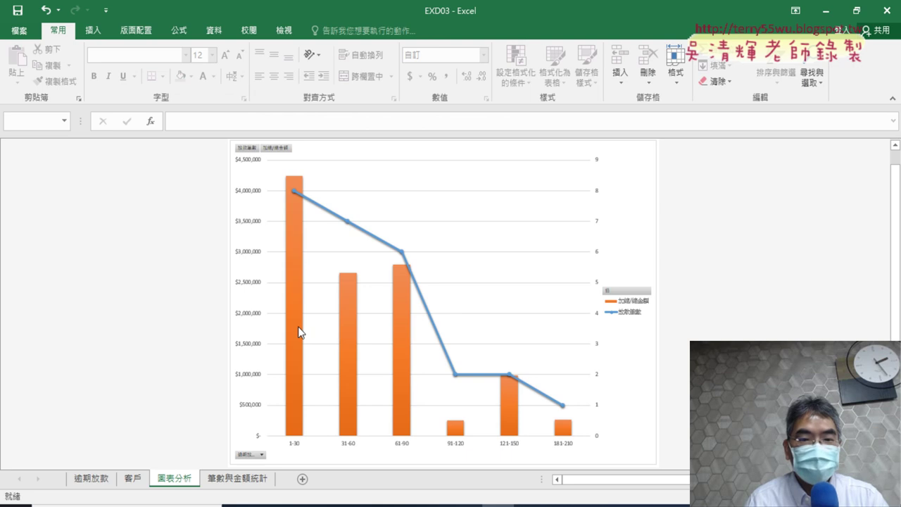
left_click(295, 328)
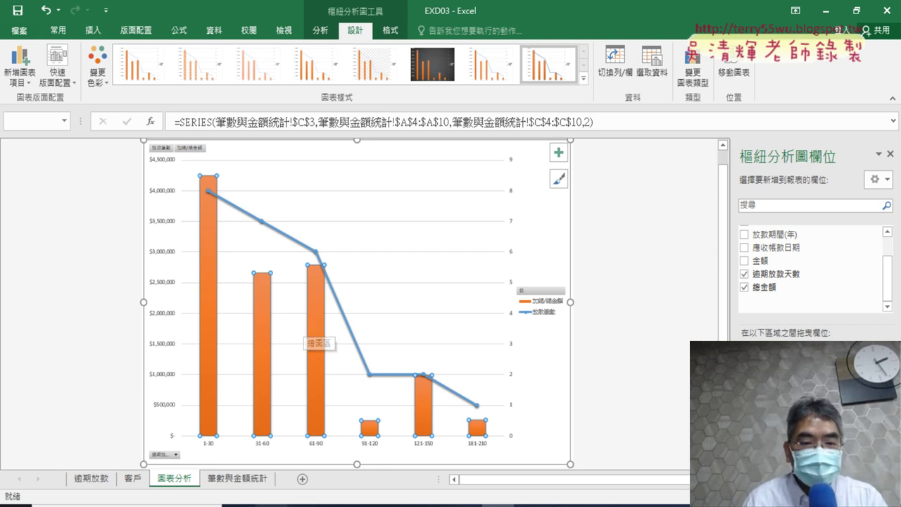
key("alt+Tab")
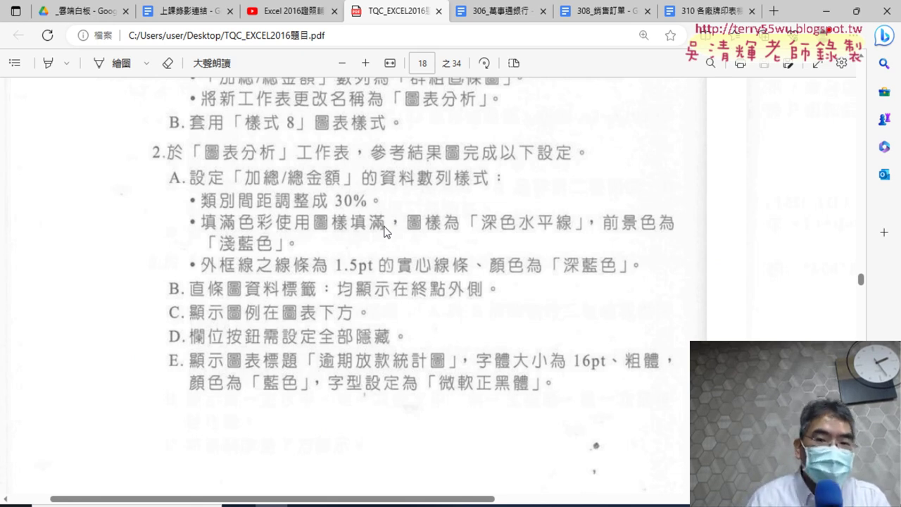
left_click(826, 10)
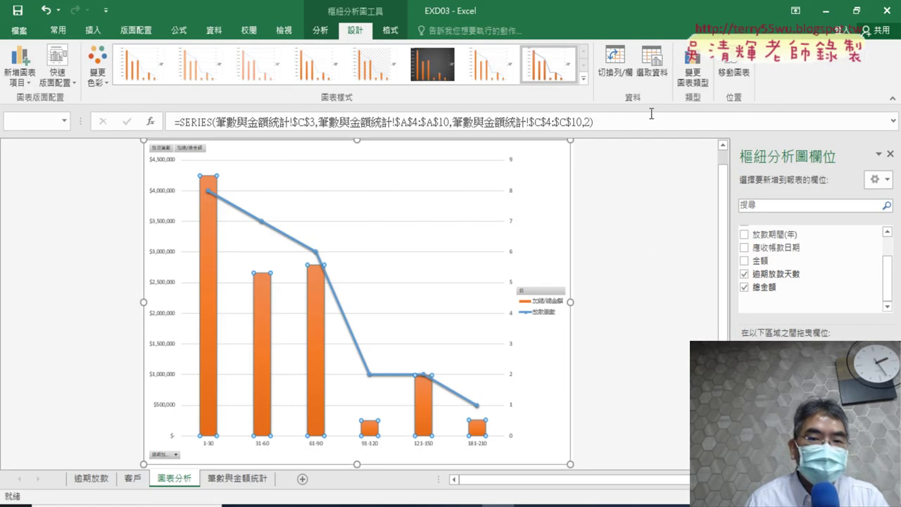
- Open 資料數列格式 for the 加總/總金額 columns, showing 219% gap width and 0% overlap
right_click(205, 220)
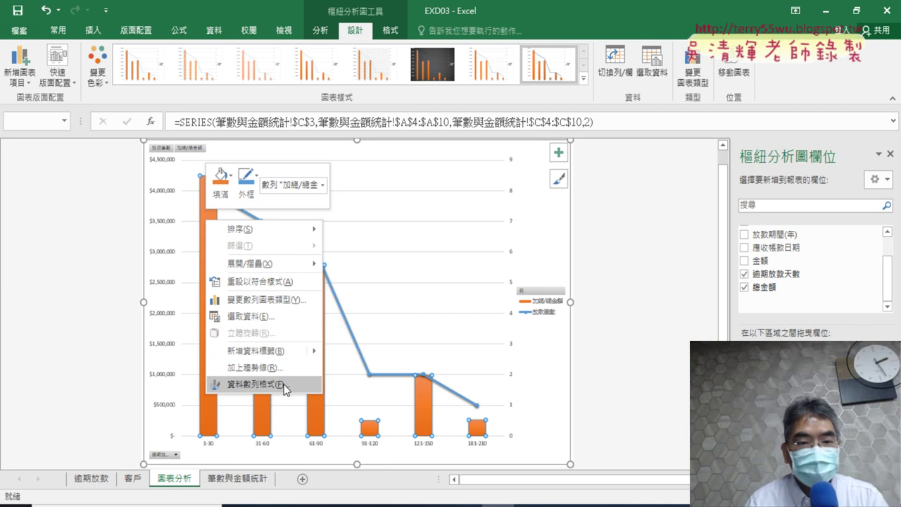
left_click(286, 386)
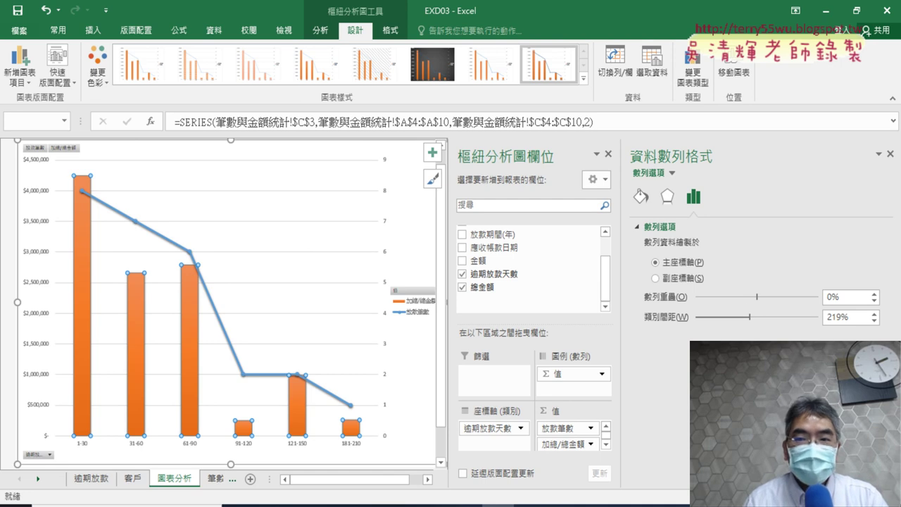
- In the 填滿與線條 tab, expand the 填滿 and 框線 sections of the series pane
left_click(640, 199)
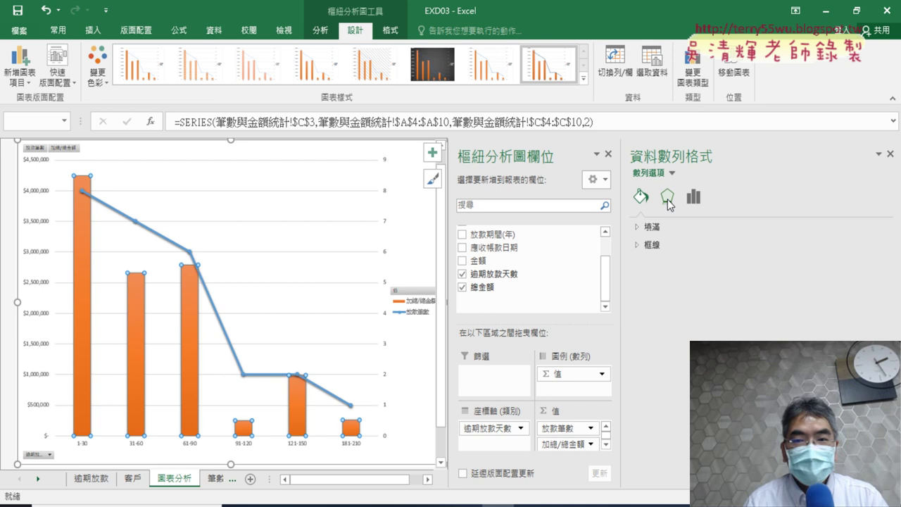
left_click(667, 199)
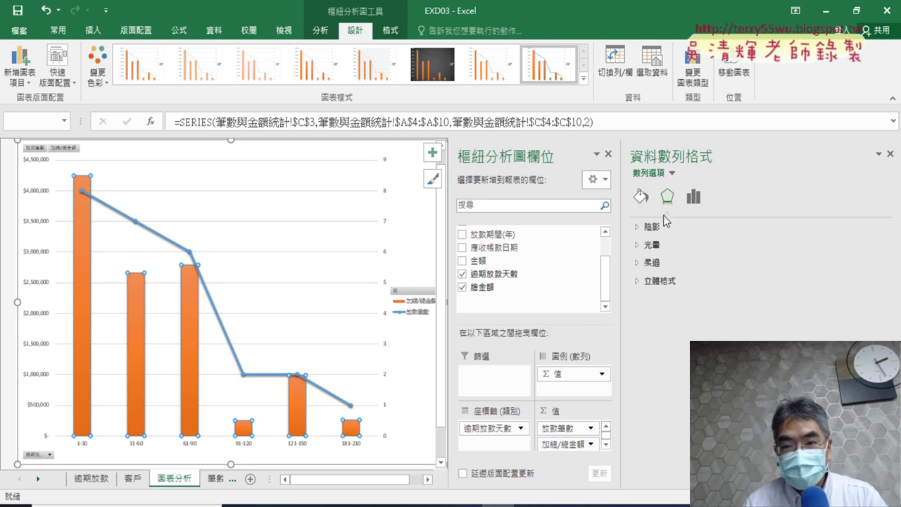
left_click(699, 203)
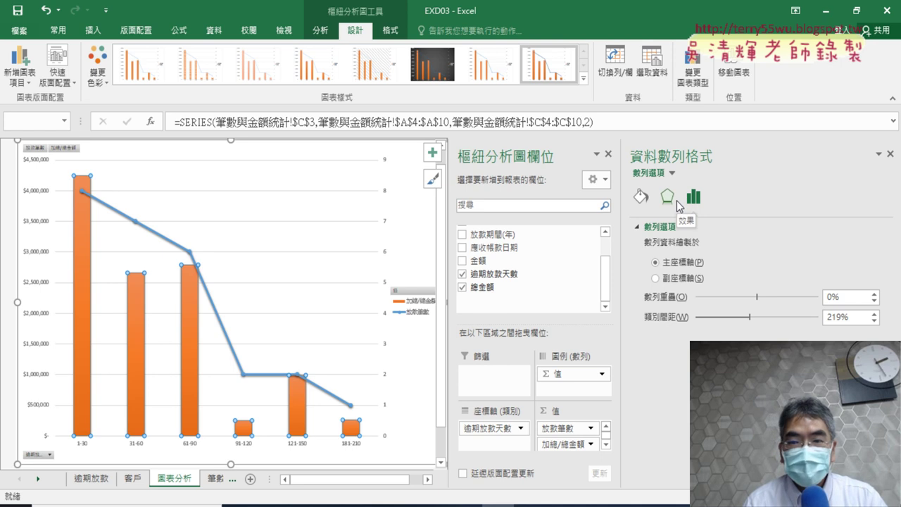
left_click(641, 196)
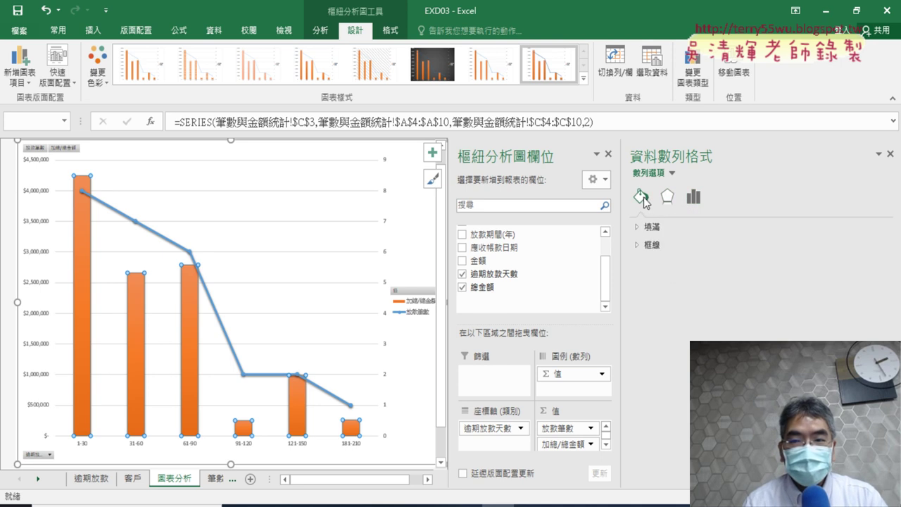
left_click(643, 227)
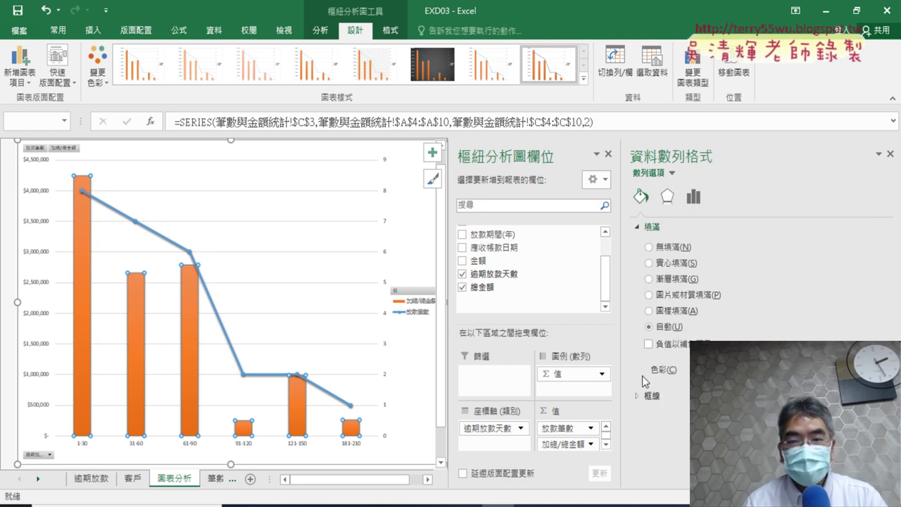
left_click(637, 397)
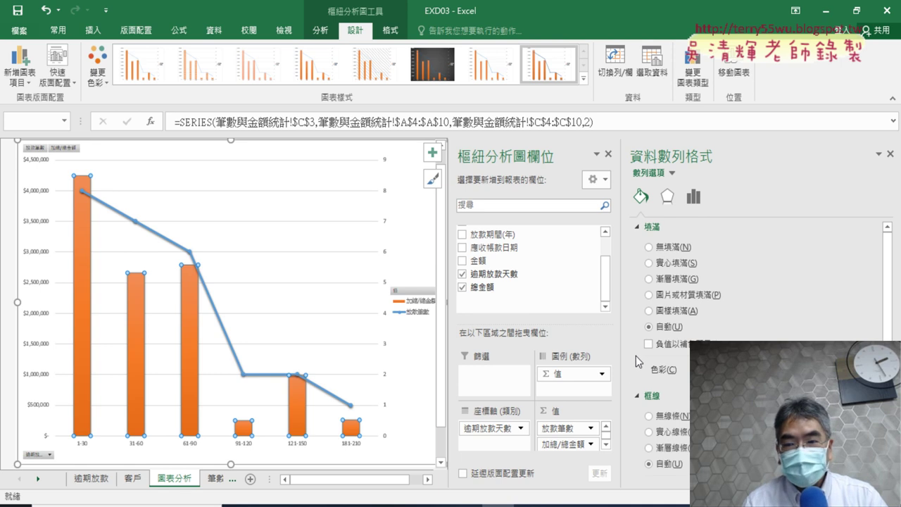
scroll(637, 361, "down", 3)
scroll(637, 360, "down", 3)
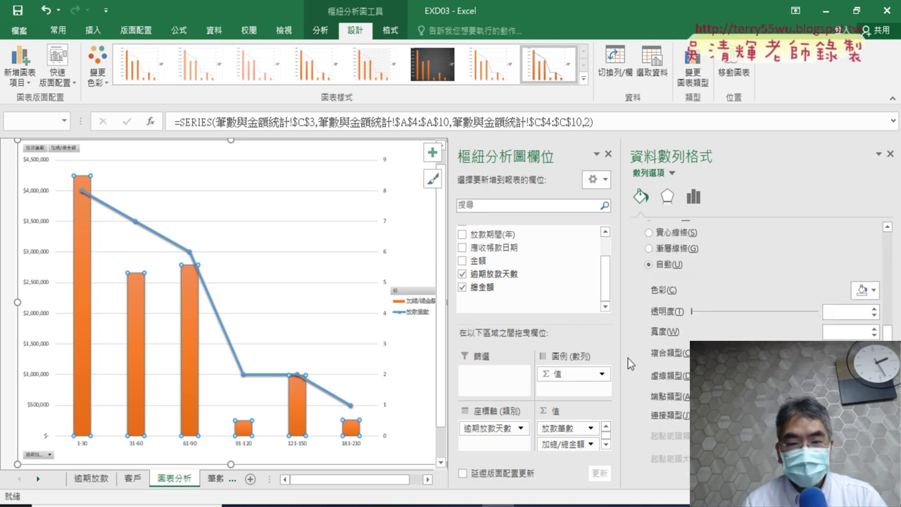
- Check the fill and border requirements in the exam PDF, then scroll back to the top of the pane
key("alt+Tab")
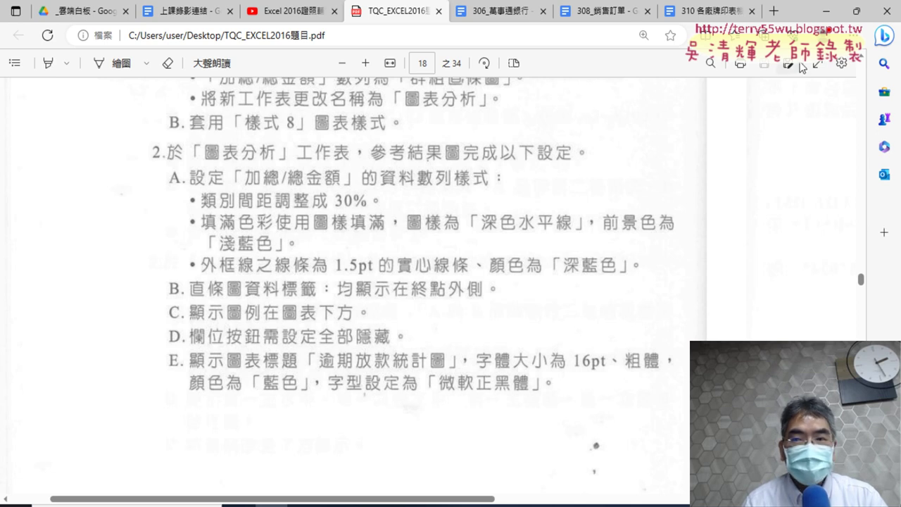
key("alt+Tab")
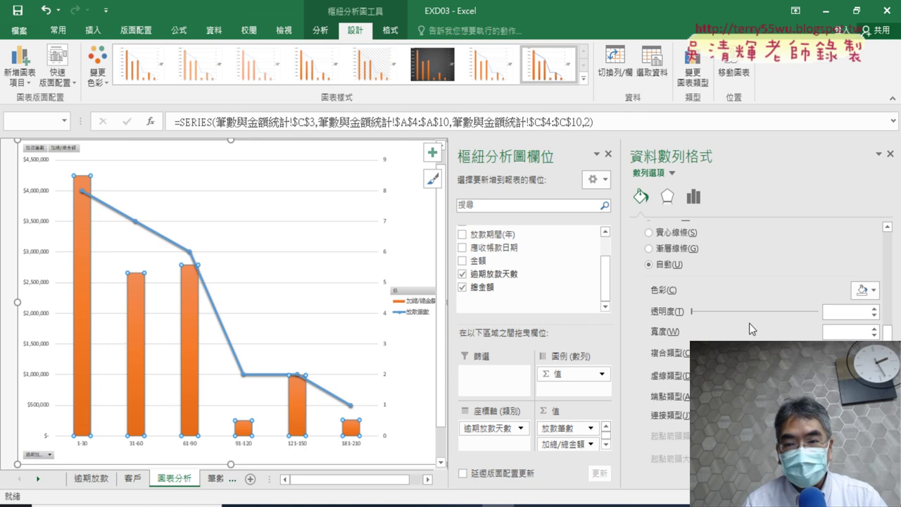
scroll(749, 323, "up", 1)
scroll(749, 324, "up", 1)
scroll(749, 320, "up", 1)
scroll(752, 313, "up", 1)
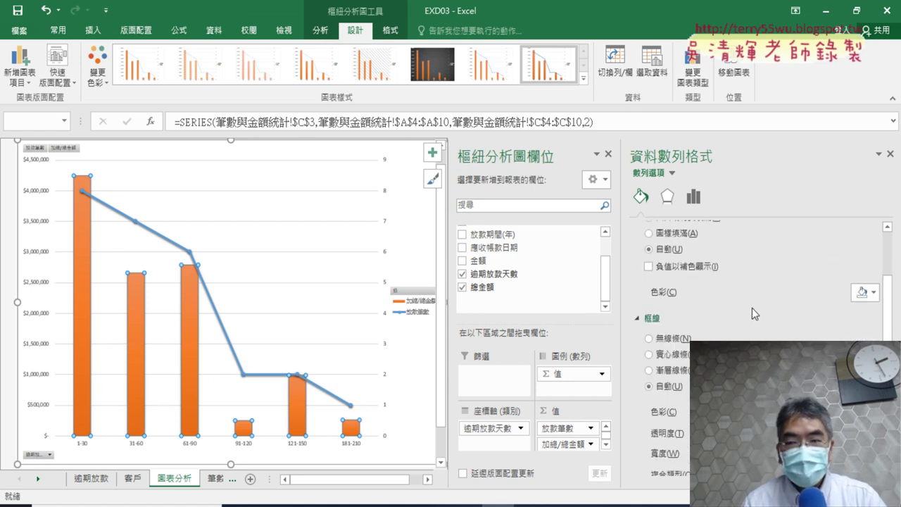
scroll(751, 310, "up", 1)
scroll(750, 307, "up", 1)
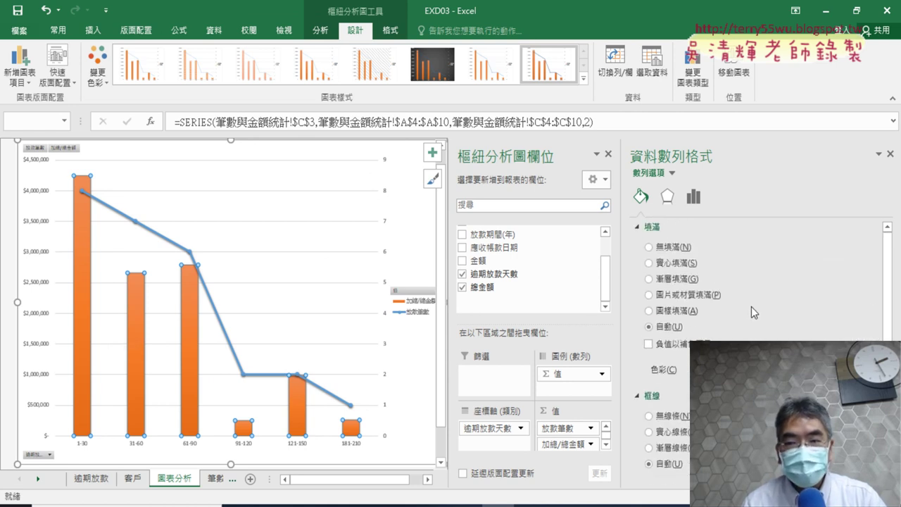
- In Series Options, change the 類別間距 from 219 to 30%, then view the exam PDF
left_click(692, 200)
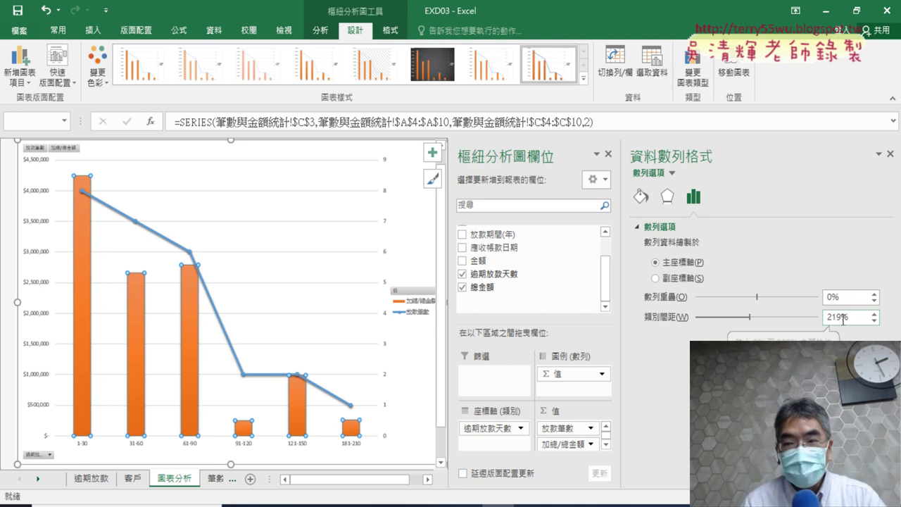
left_click(272, 506)
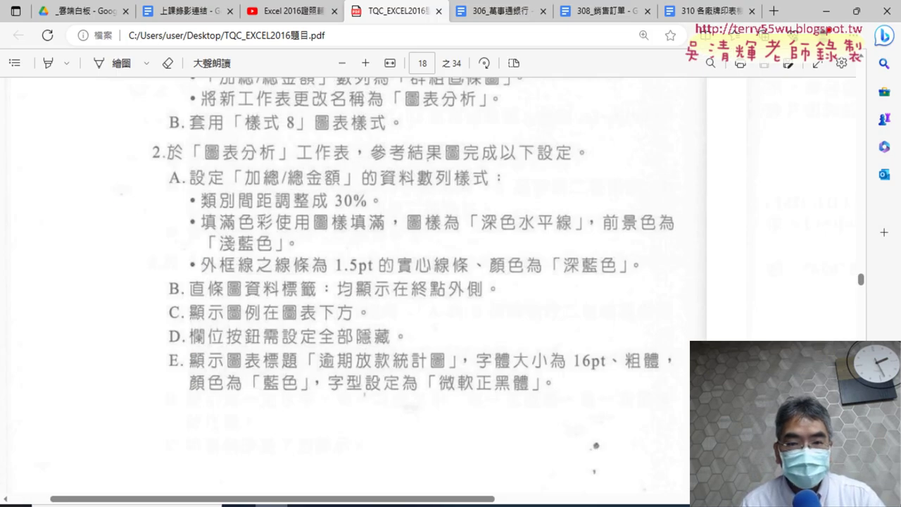
key("alt+Tab")
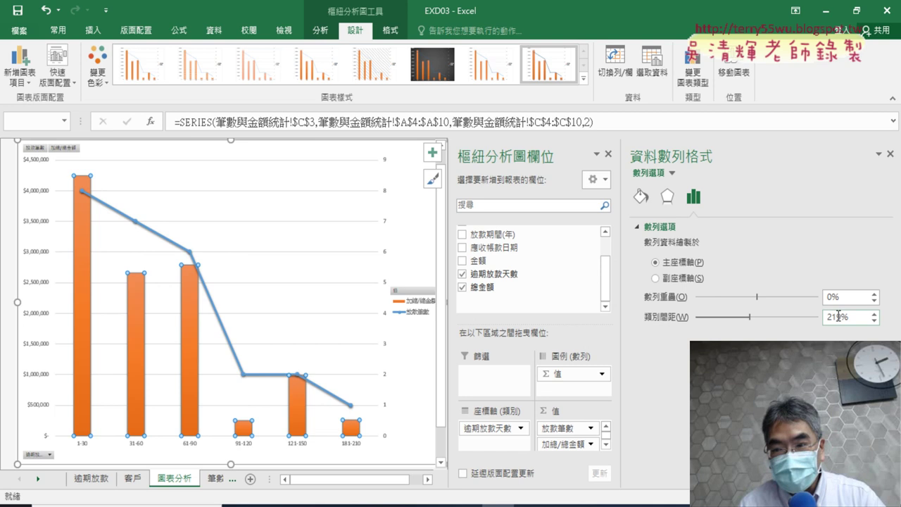
double_click(838, 316)
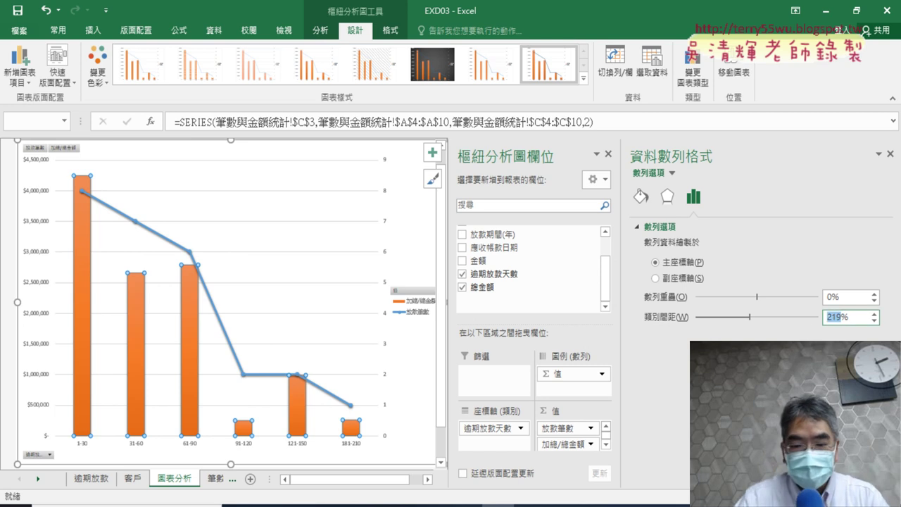
type("3")
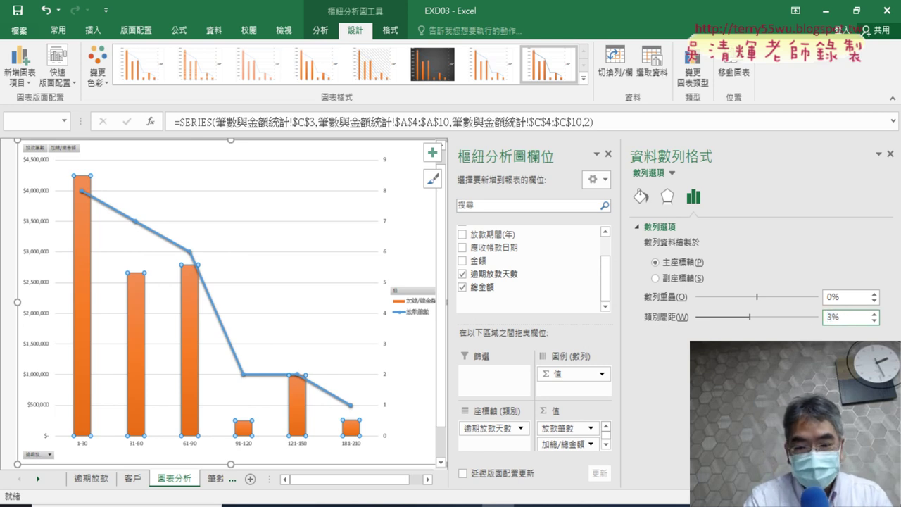
type("0")
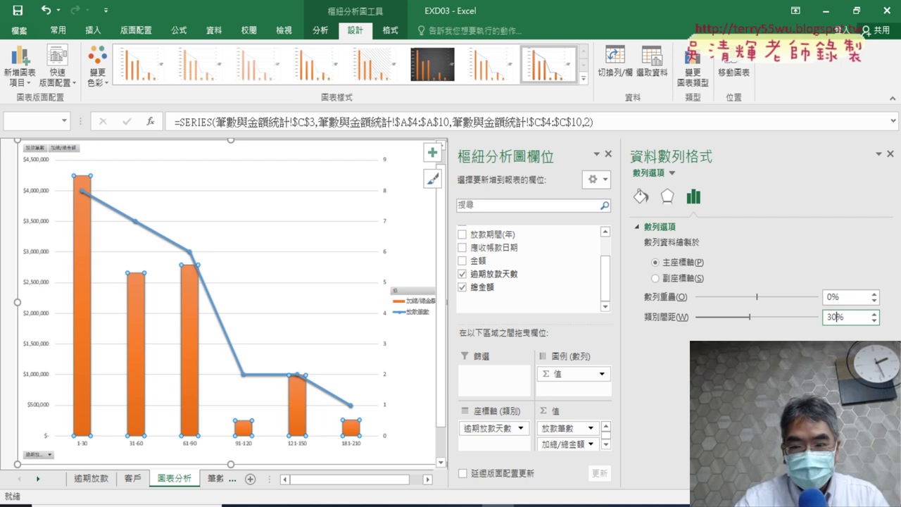
key("Return")
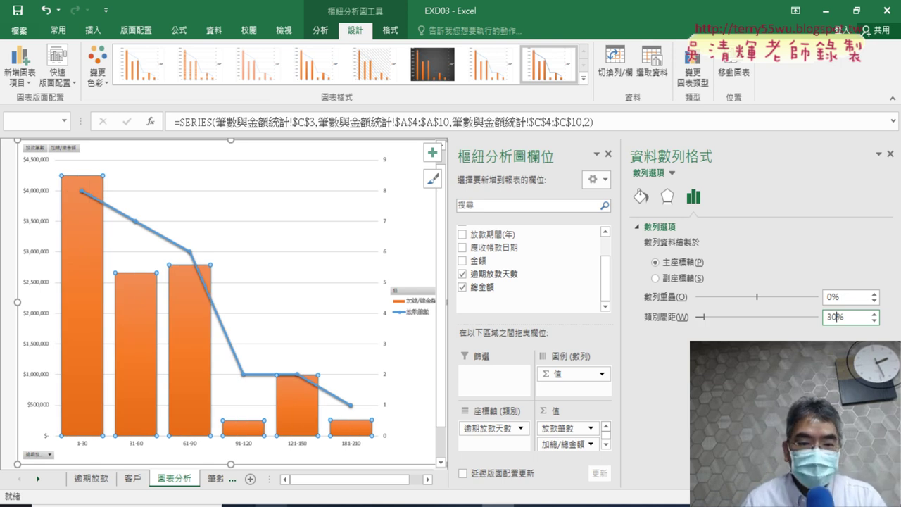
left_click(304, 504)
left_click_drag(464, 494, 623, 384)
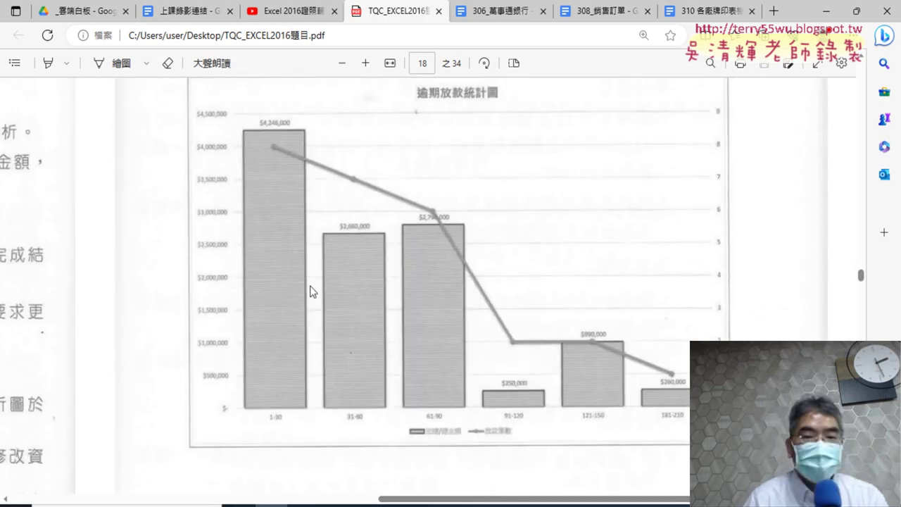
- Scroll through the PDF's sample chart and task 2 items, then return to Excel
left_click_drag(491, 497, 193, 497)
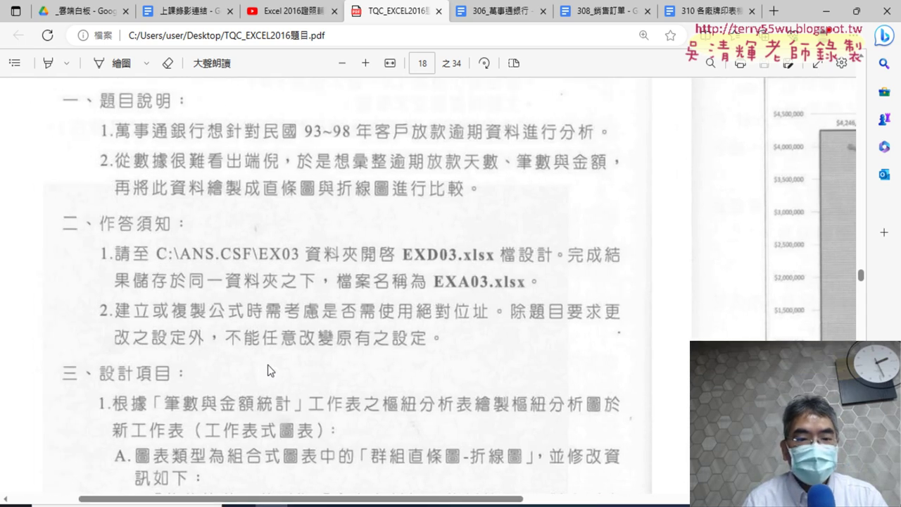
scroll(279, 367, "down", 5)
scroll(296, 264, "down", 2)
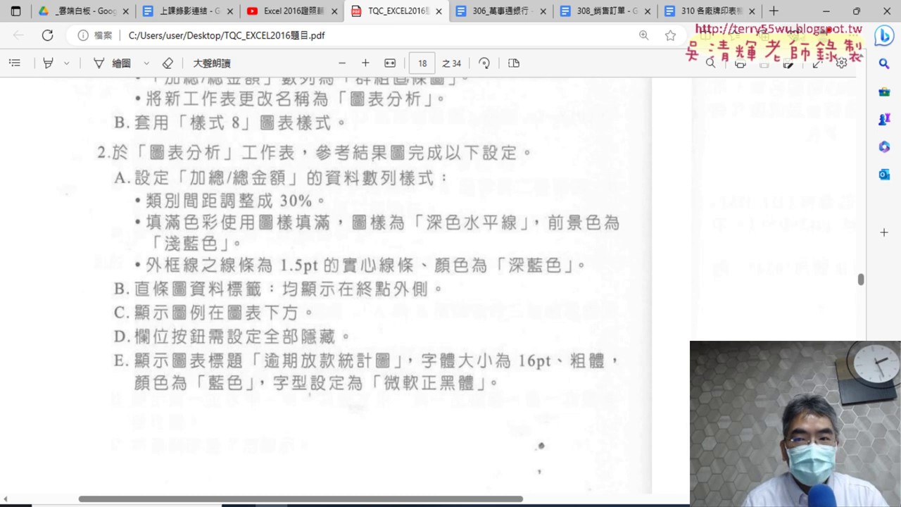
left_click(826, 11)
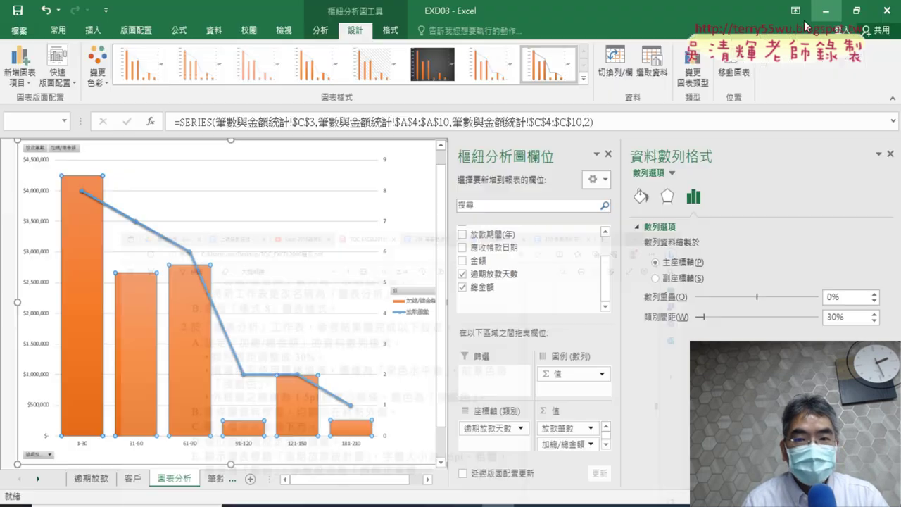
right_click(80, 310)
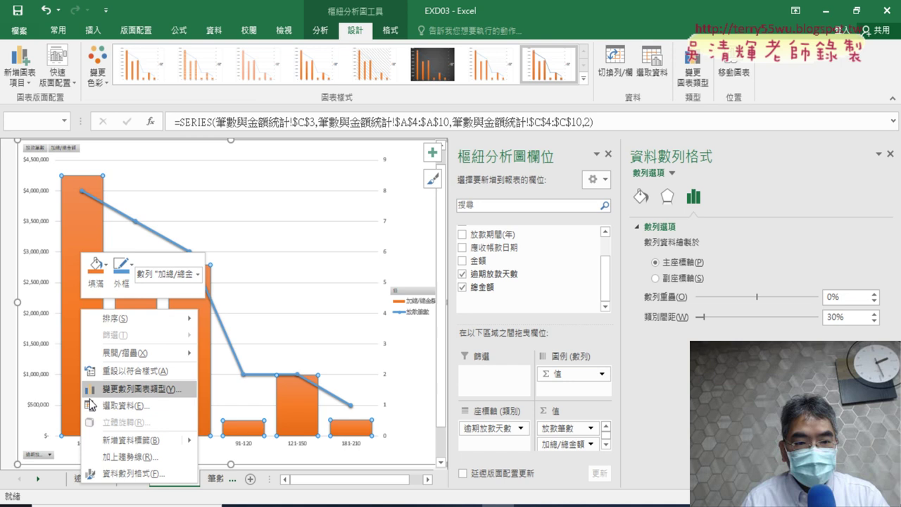
left_click(138, 475)
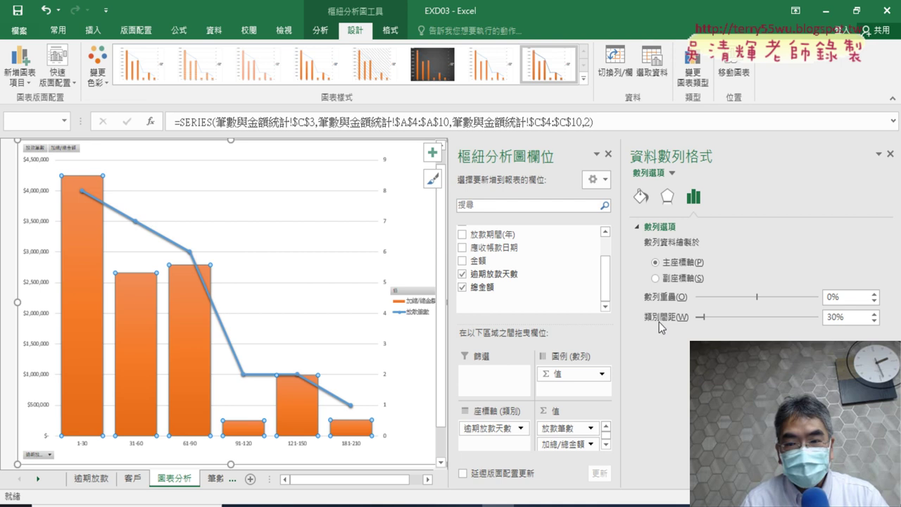
double_click(846, 317)
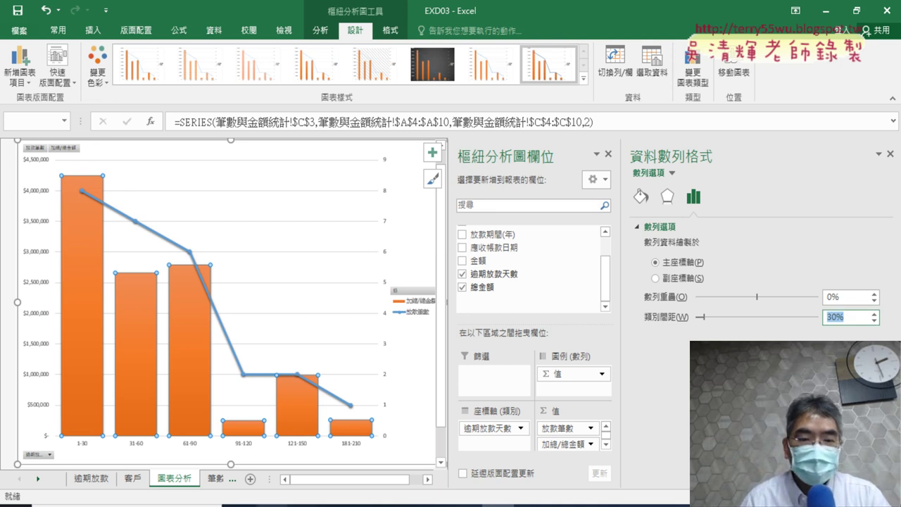
left_click(272, 506)
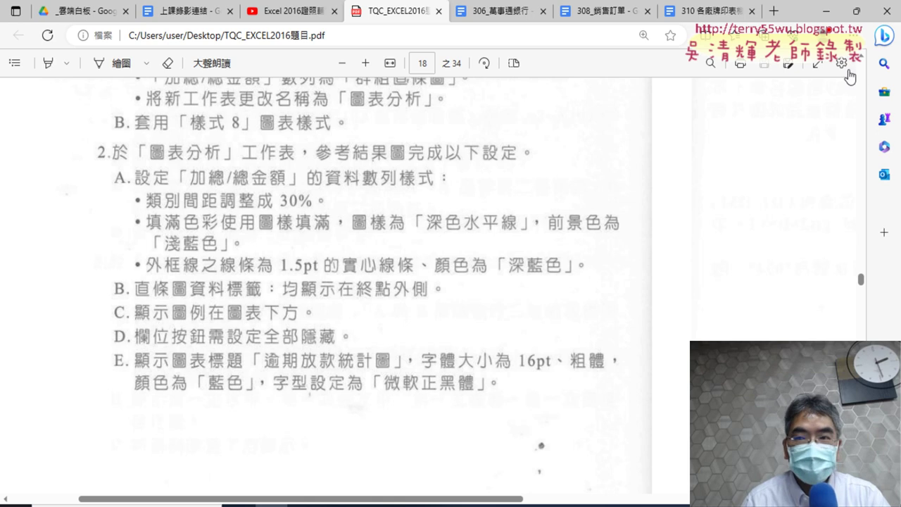
left_click(828, 12)
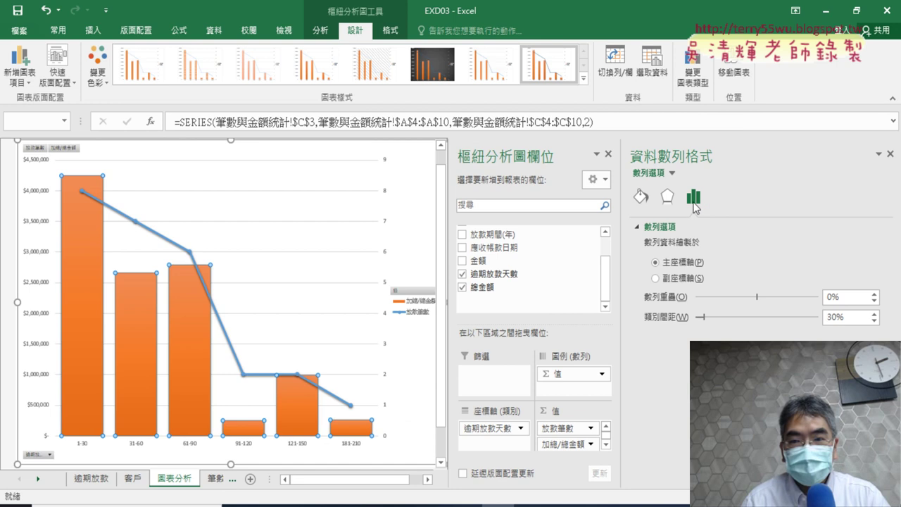
- Give the 加總/總金額 columns a pattern fill of dark horizontal lines
left_click(640, 198)
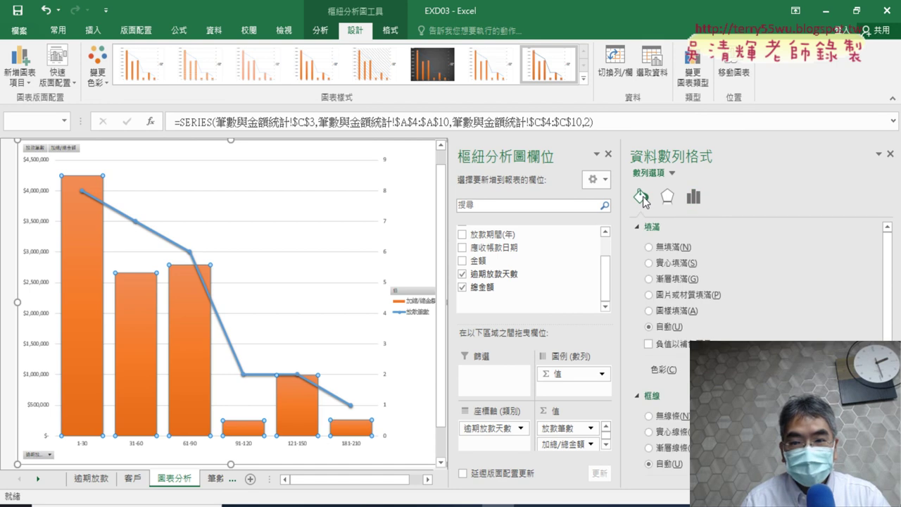
left_click(648, 311)
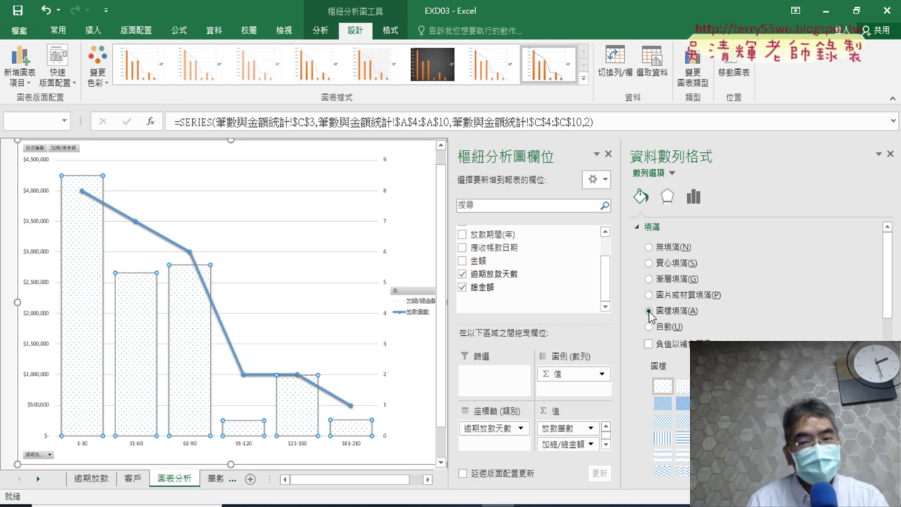
scroll(831, 305, "down", 1)
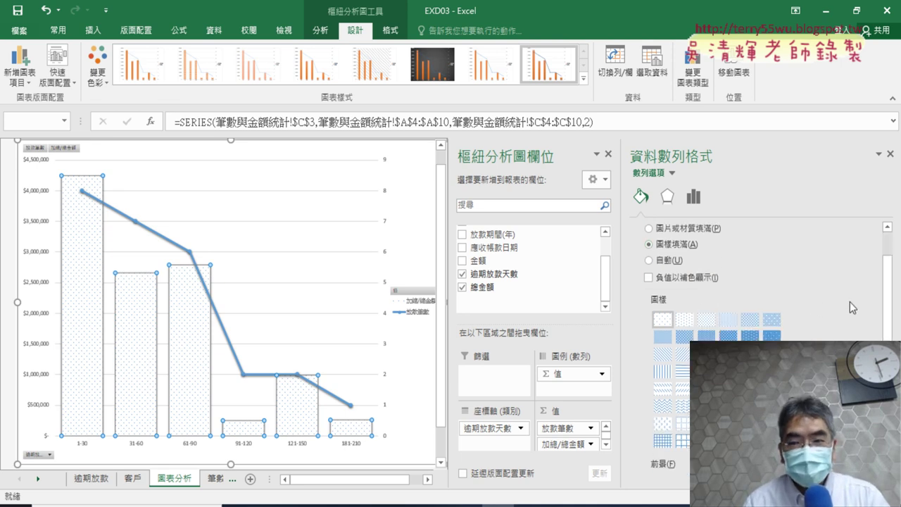
scroll(838, 313, "down", 1)
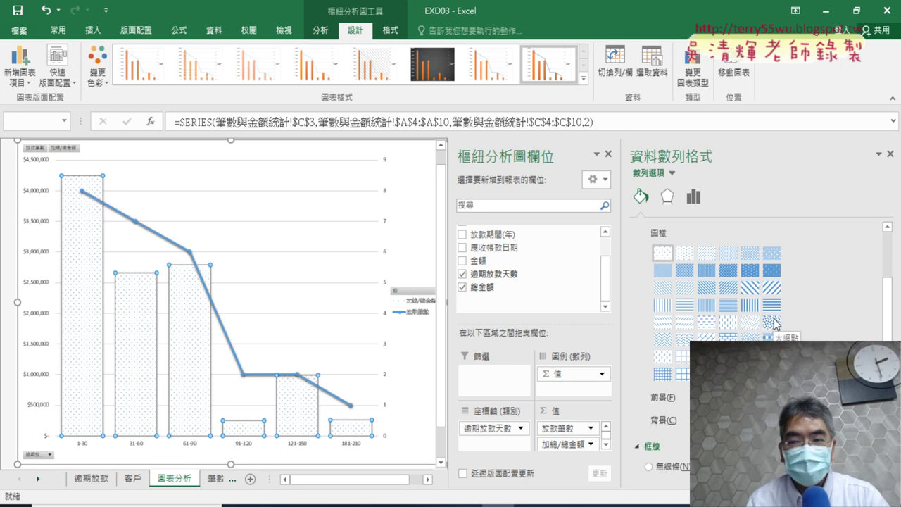
left_click(774, 311)
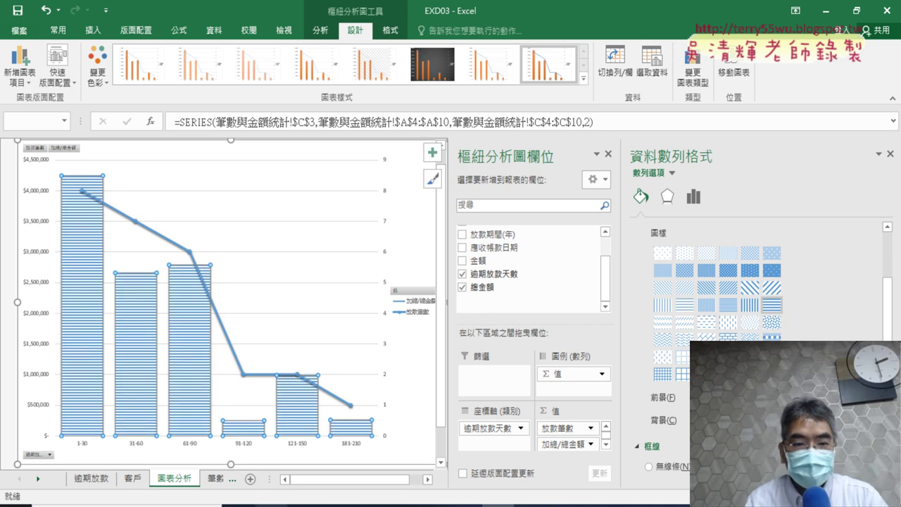
- Set the pattern's foreground colour to light blue, checking the PDF instructions
key("alt+Tab")
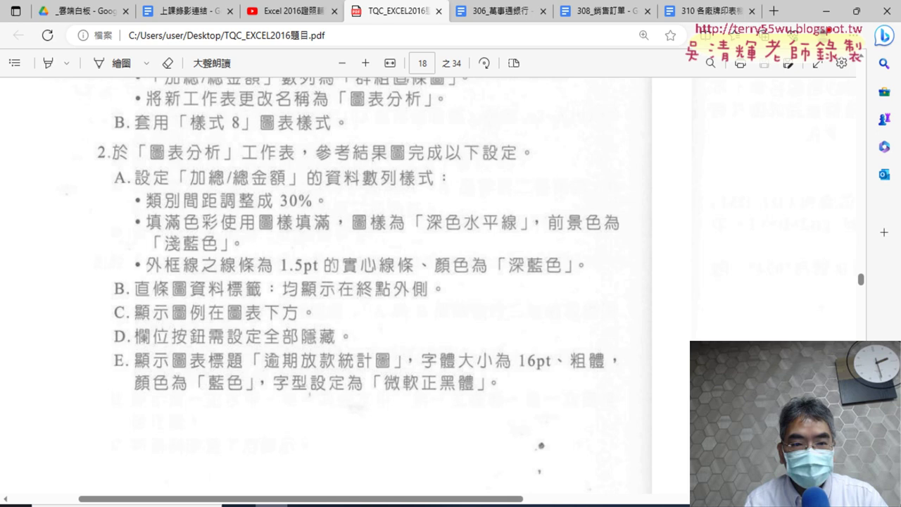
key("alt+Tab")
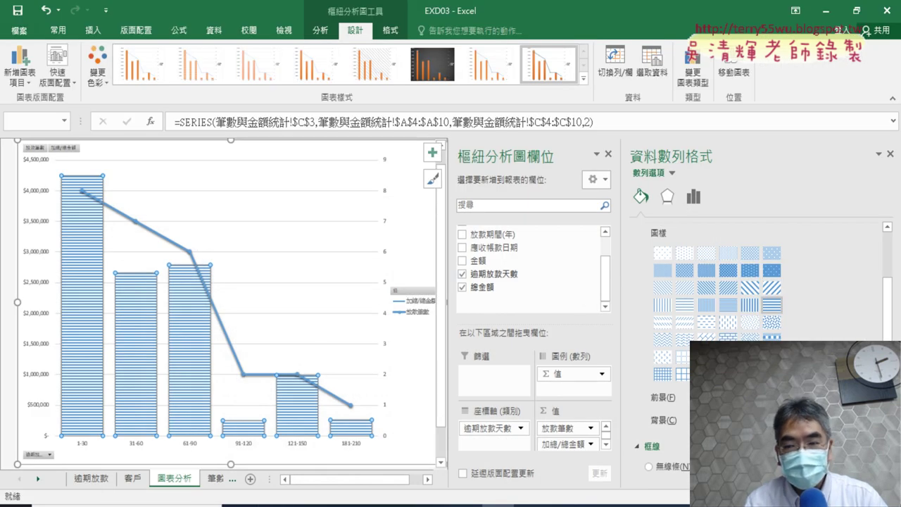
left_click(803, 397)
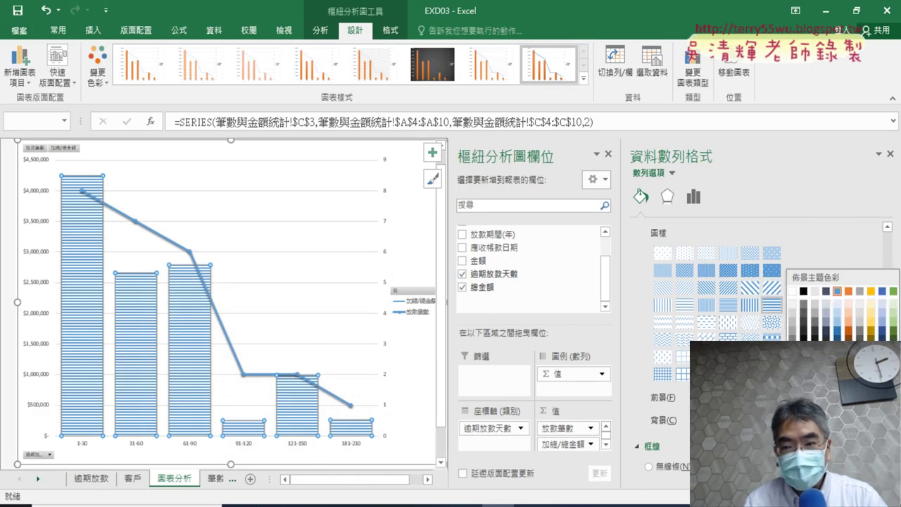
left_click(859, 375)
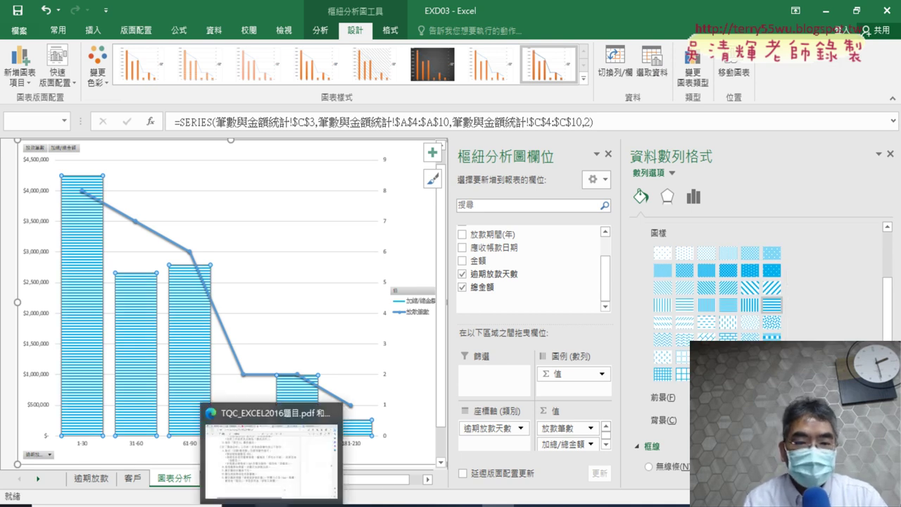
left_click(275, 458)
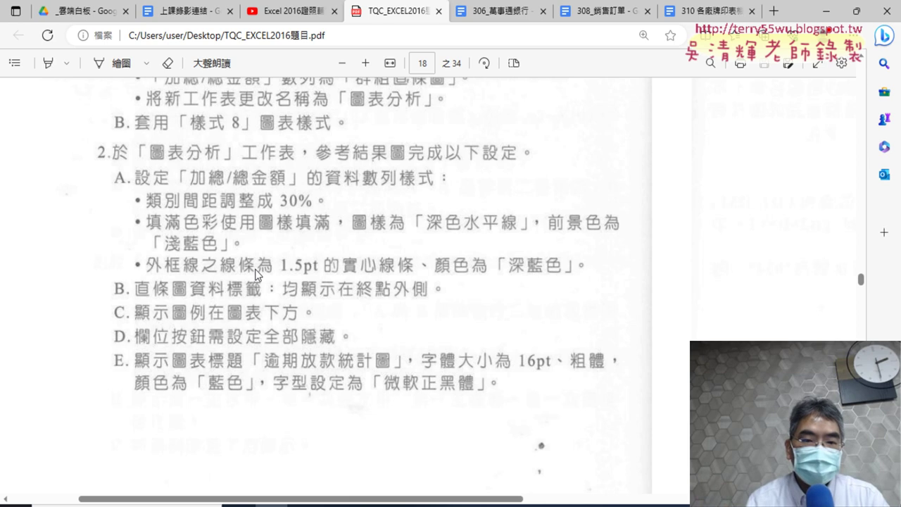
left_click(829, 11)
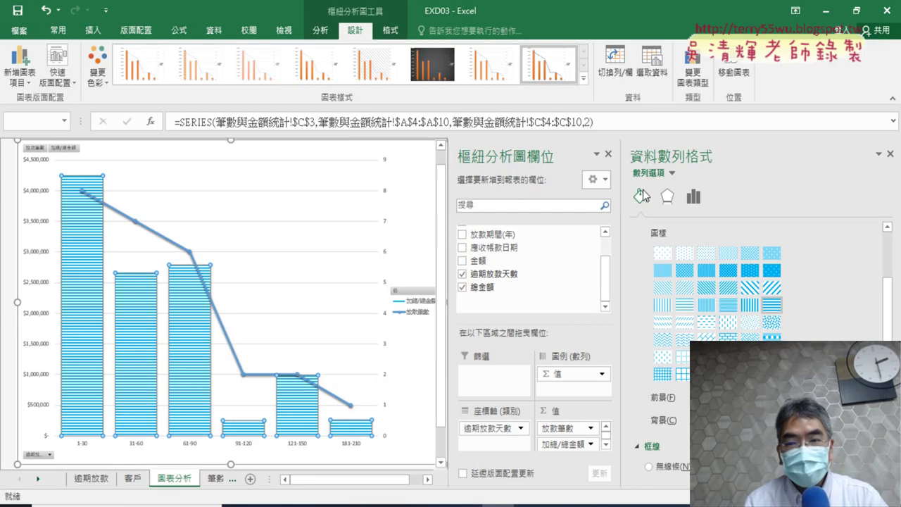
- Collapse Fill and set the 加總/總金額 border to 實心線條 (solid line)
scroll(815, 257, "up", 2)
scroll(819, 249, "up", 2)
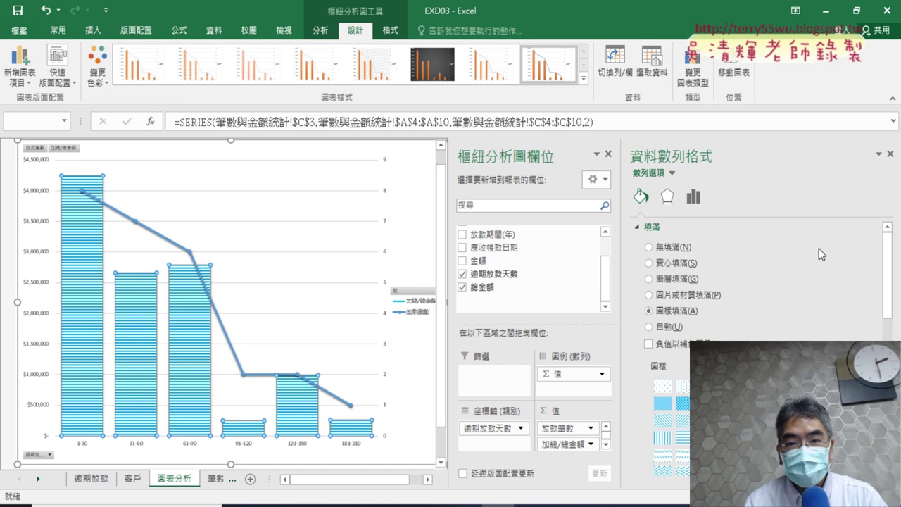
left_click(639, 228)
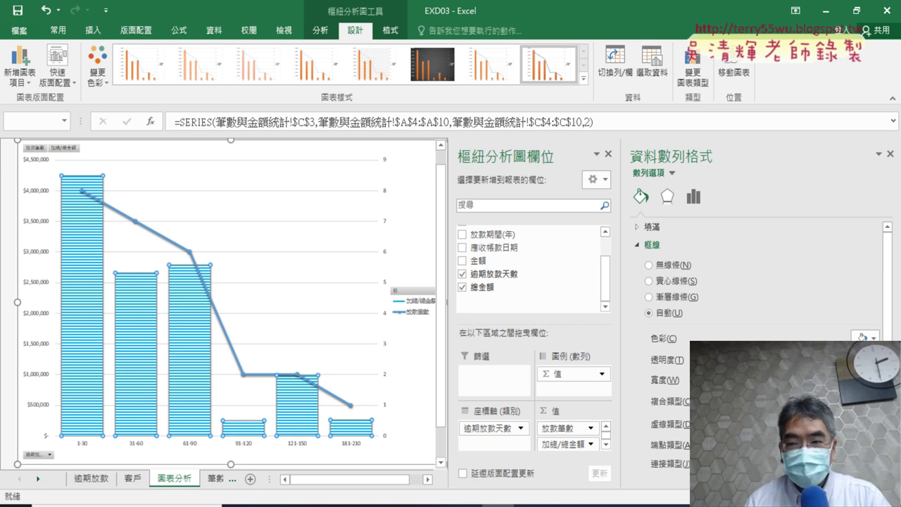
left_click(650, 280)
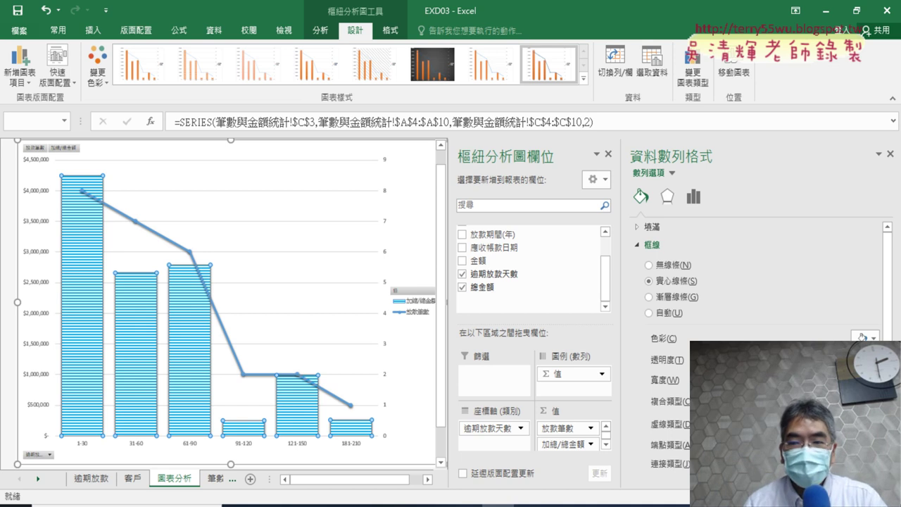
- Open the border colour choices, then bring the exam PDF's border rules to the front
key("alt+Tab")
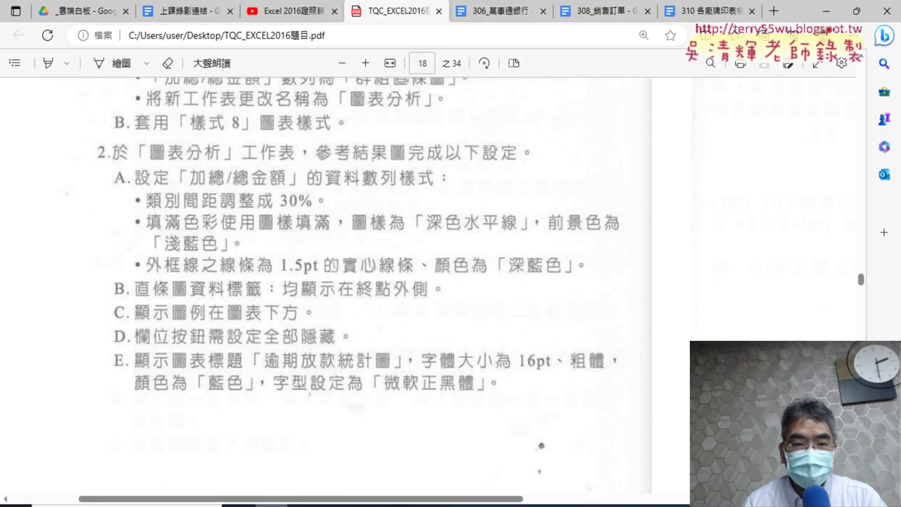
key("alt+Tab")
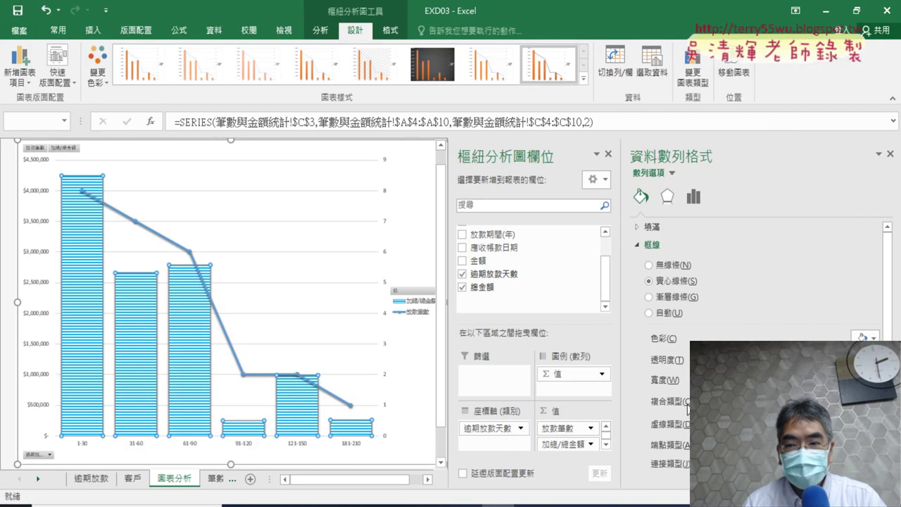
left_click(873, 338)
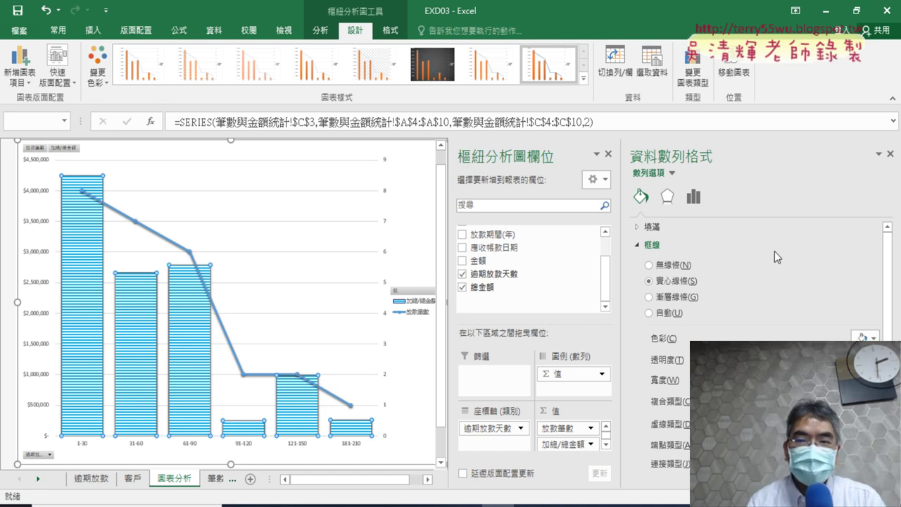
scroll(841, 316, "down", 3)
scroll(866, 282, "up", 3)
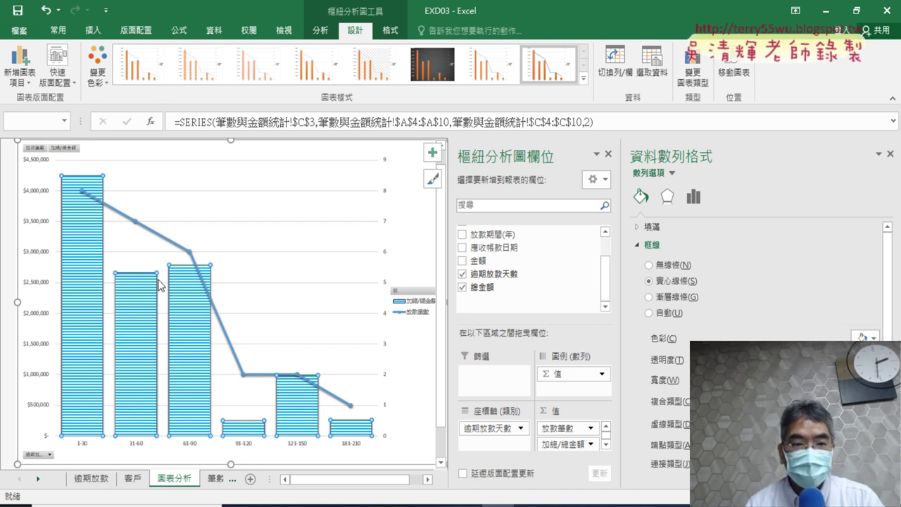
mouse_move(169, 375)
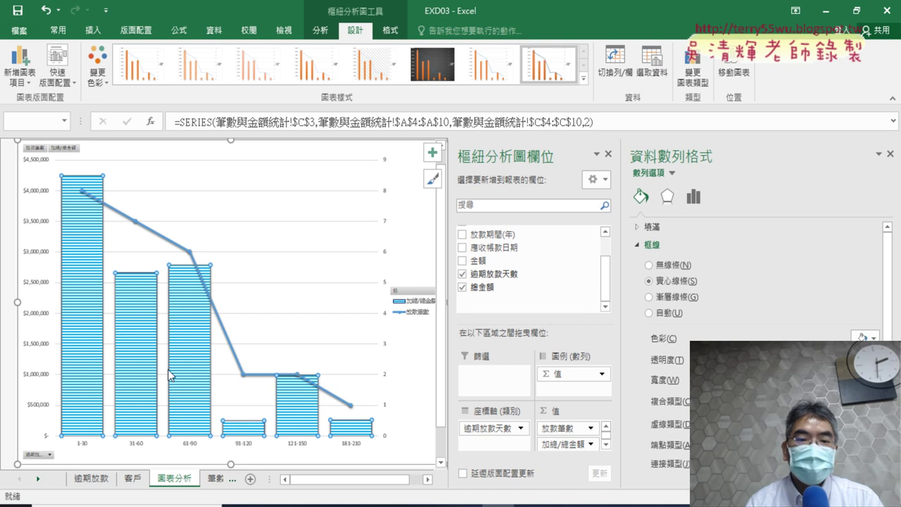
key("alt+Tab")
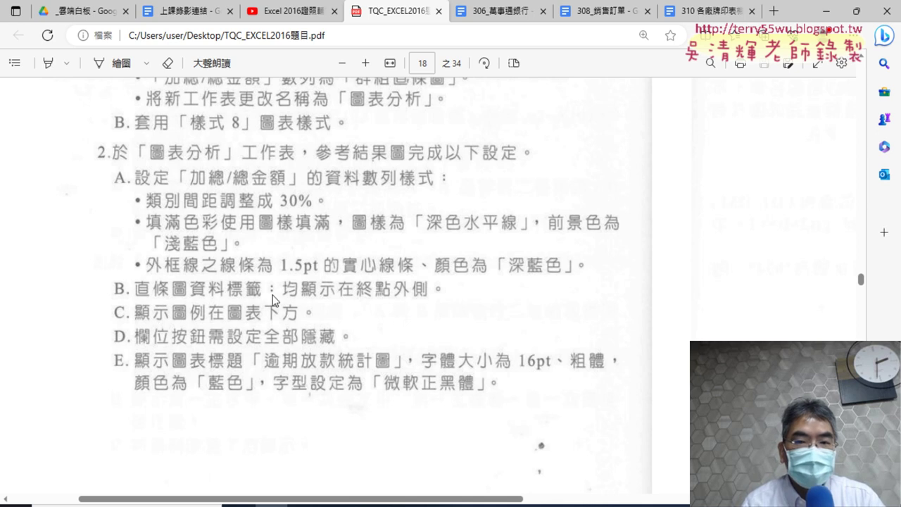
- Compare the PDF's 參考結果 chart and requirements, then return to the Excel chart
left_click(826, 12)
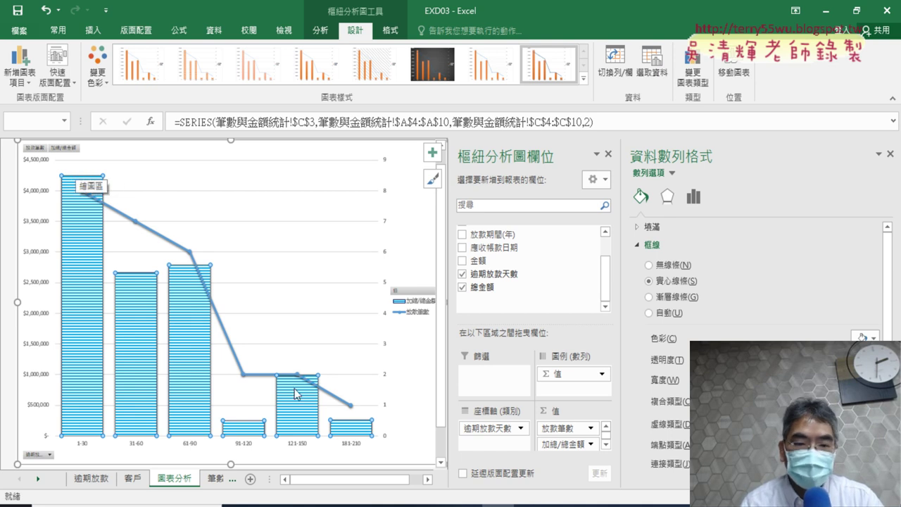
left_click(304, 506)
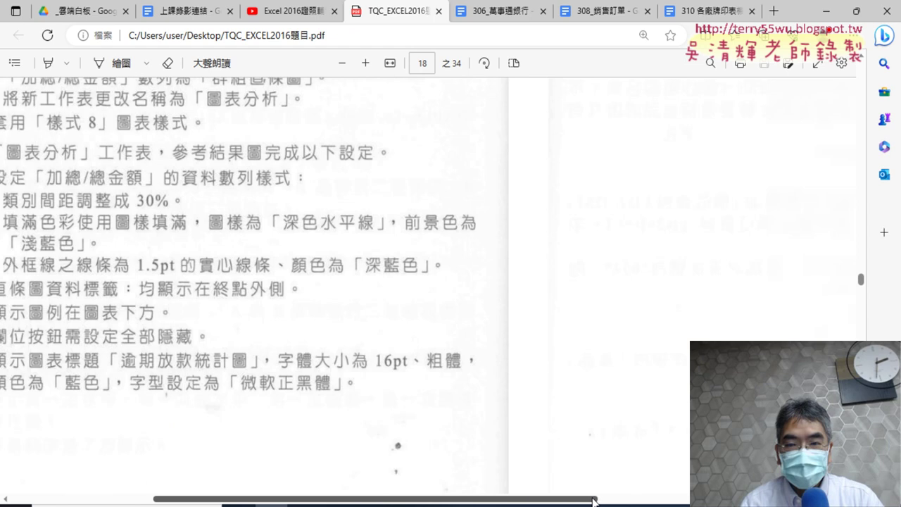
left_click_drag(593, 500, 752, 499)
scroll(397, 194, "up", 3)
scroll(396, 194, "up", 5)
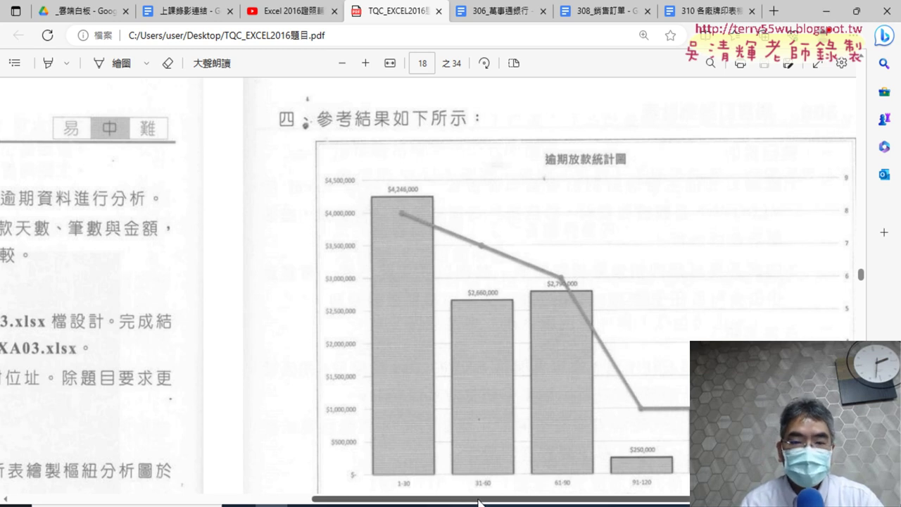
left_click_drag(478, 501, 262, 501)
scroll(325, 408, "down", 2)
scroll(325, 408, "down", 1)
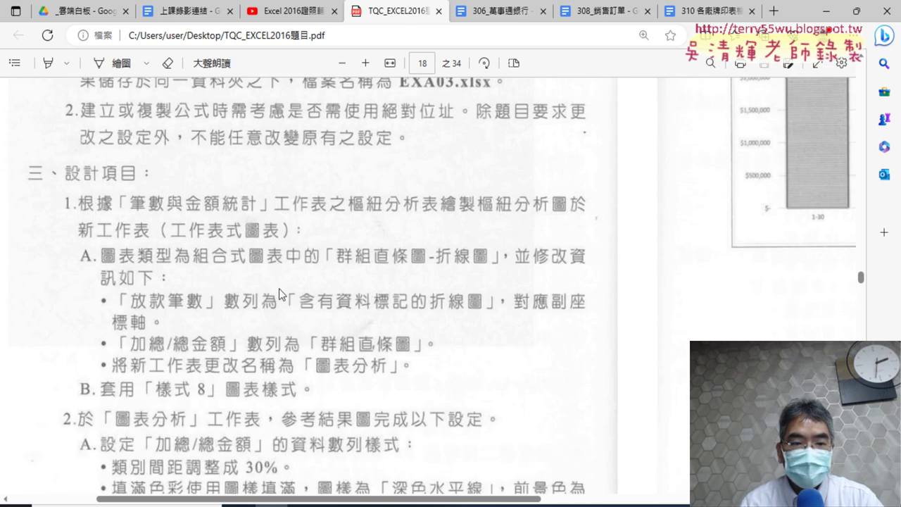
scroll(263, 303, "down", 3)
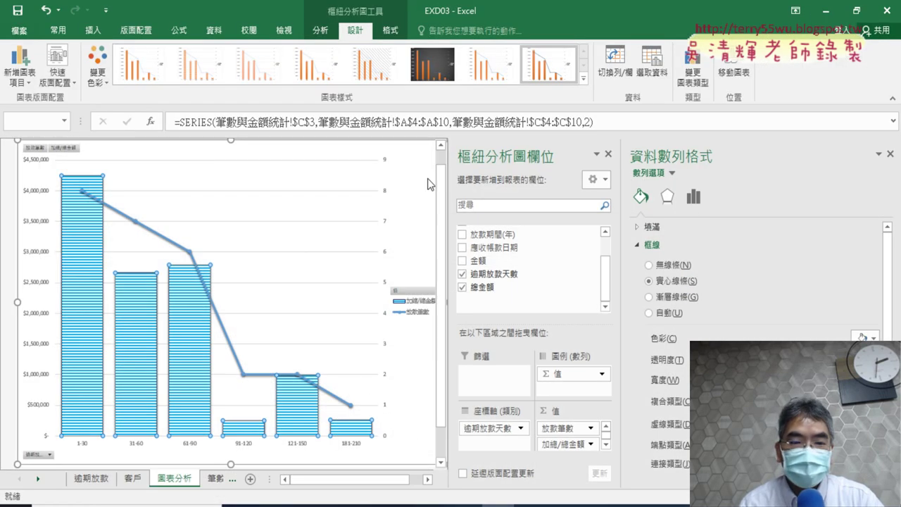
left_click(826, 11)
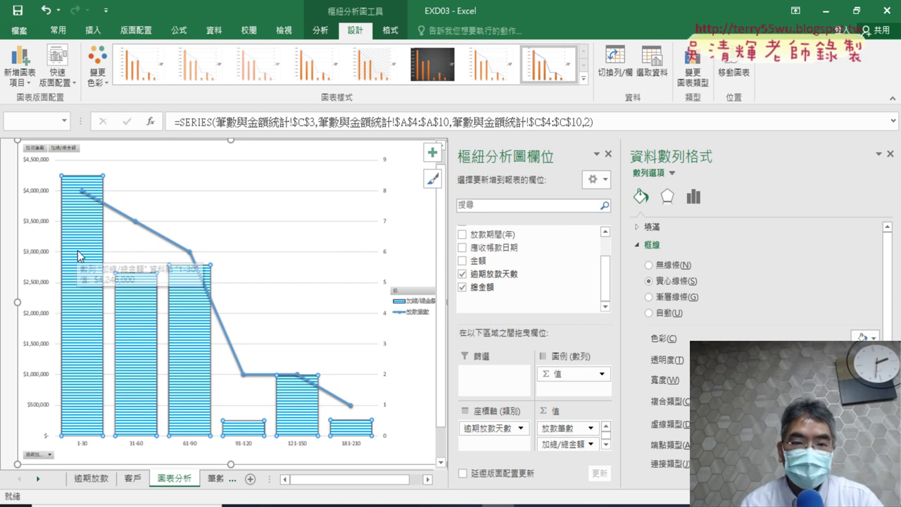
- Collapse Border and confirm the 30% gap width in Series Options, then reopen the PDF
left_click(638, 245)
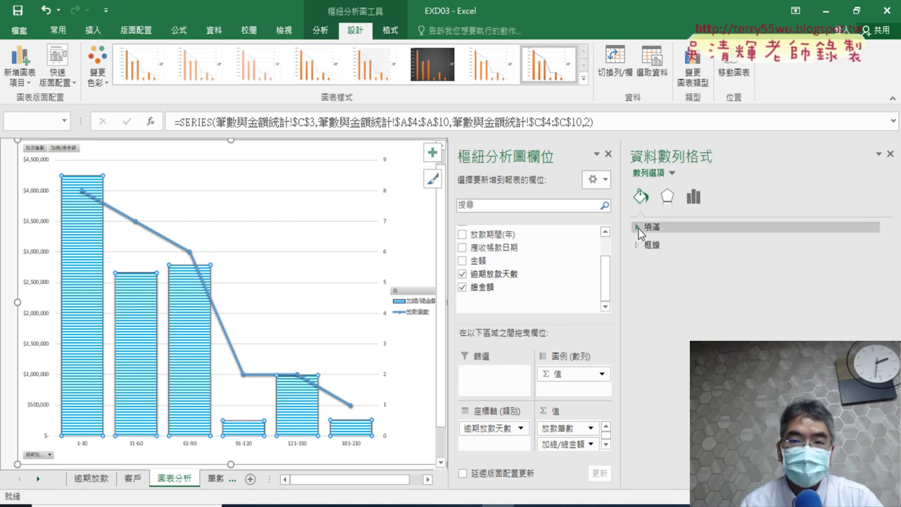
left_click(667, 202)
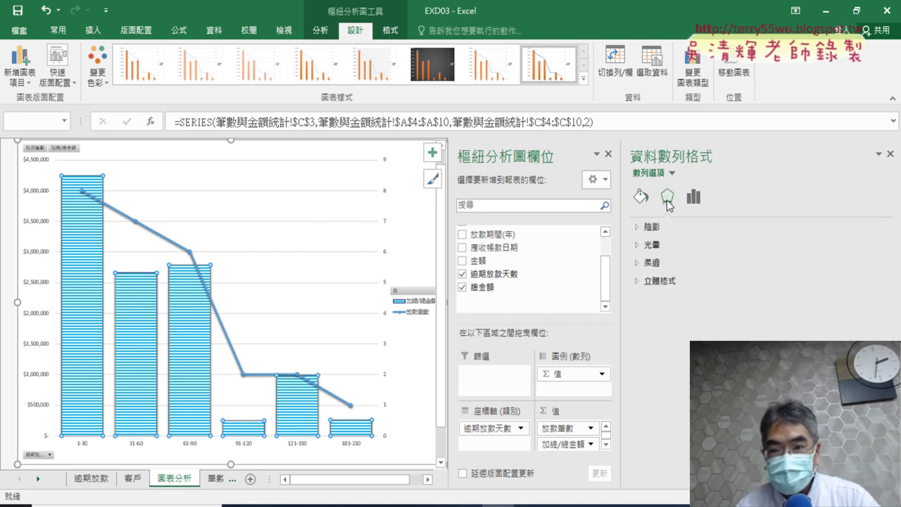
left_click(693, 198)
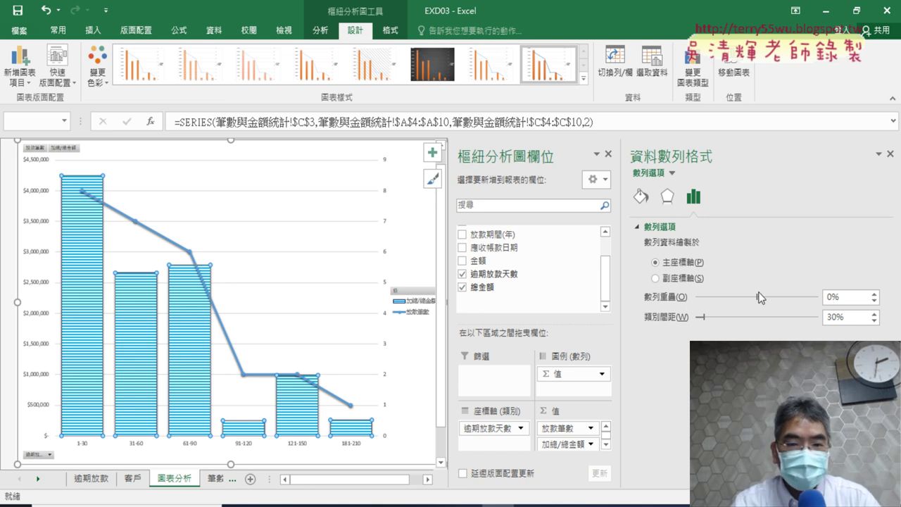
left_click(271, 504)
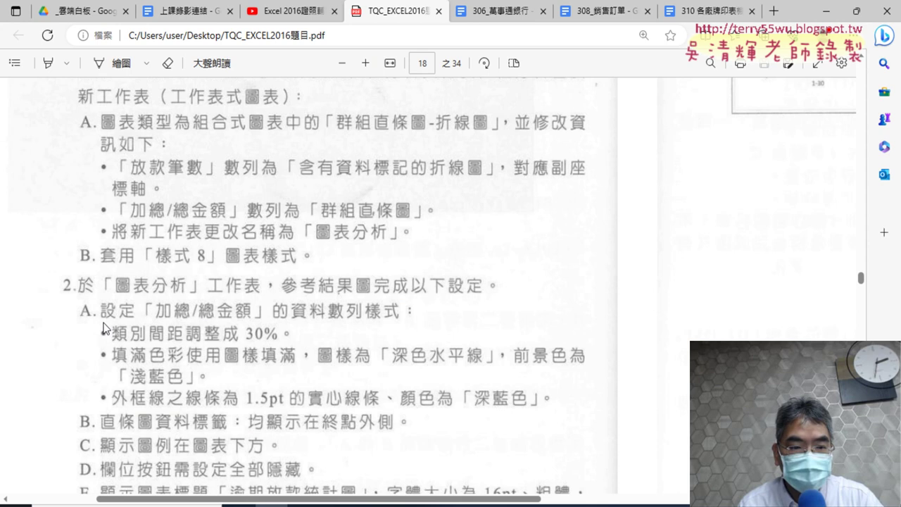